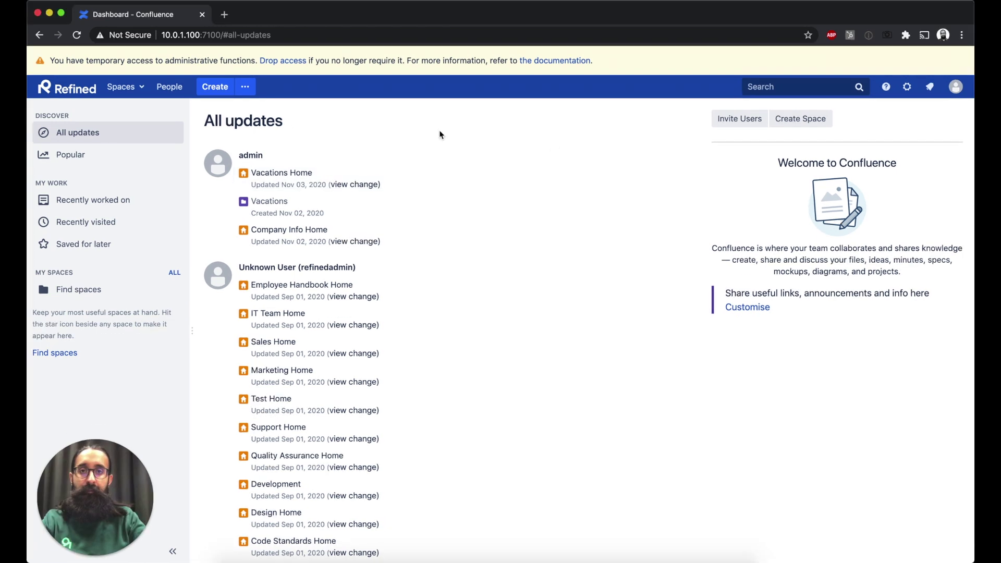
Load the Refined site home in a new browser tab, then close it.
click(225, 18)
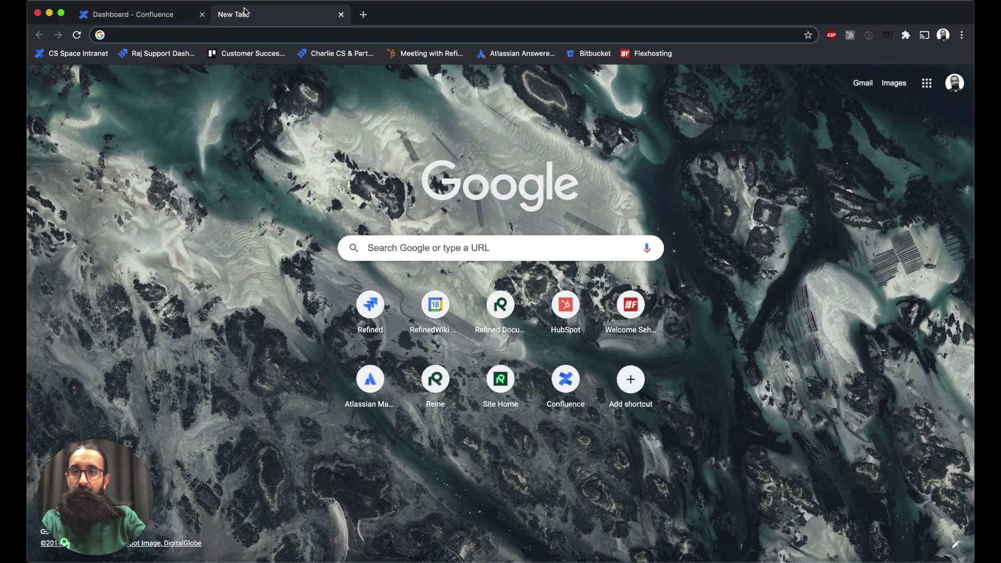
text(10.0.1.100:7100/site/ref)
key(Return)
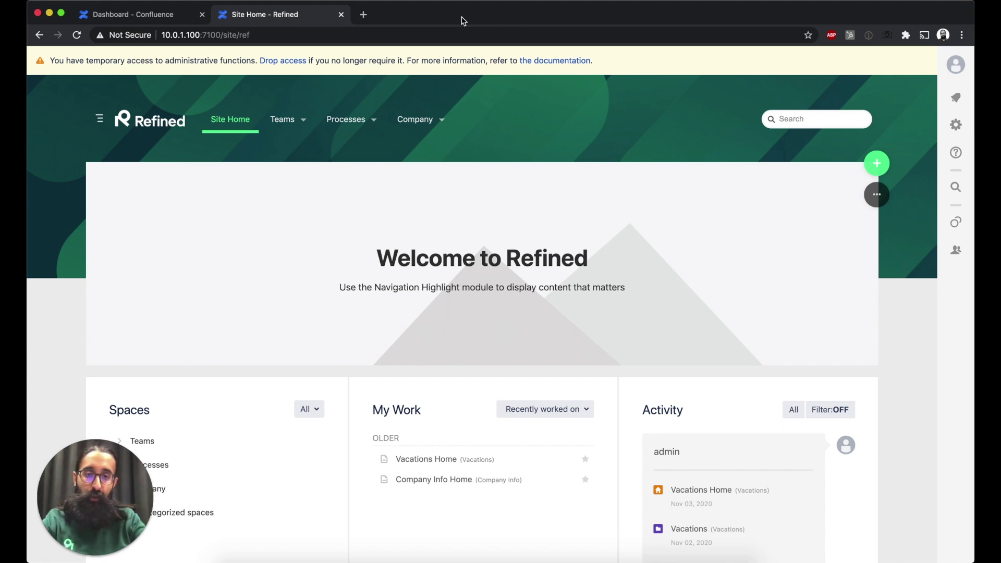
click(341, 15)
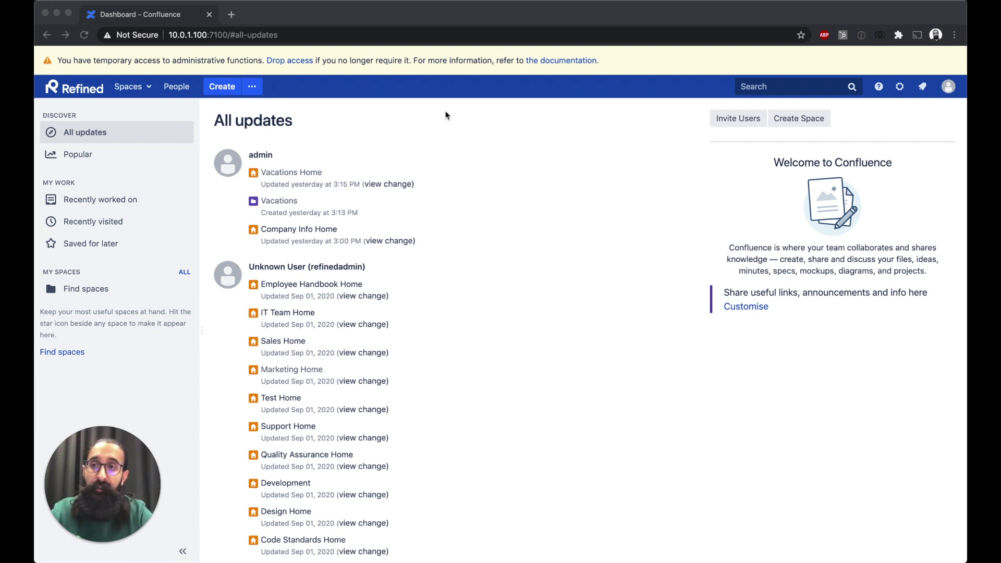
Go to Refined Administration through the Confluence administration gear menu.
click(914, 111)
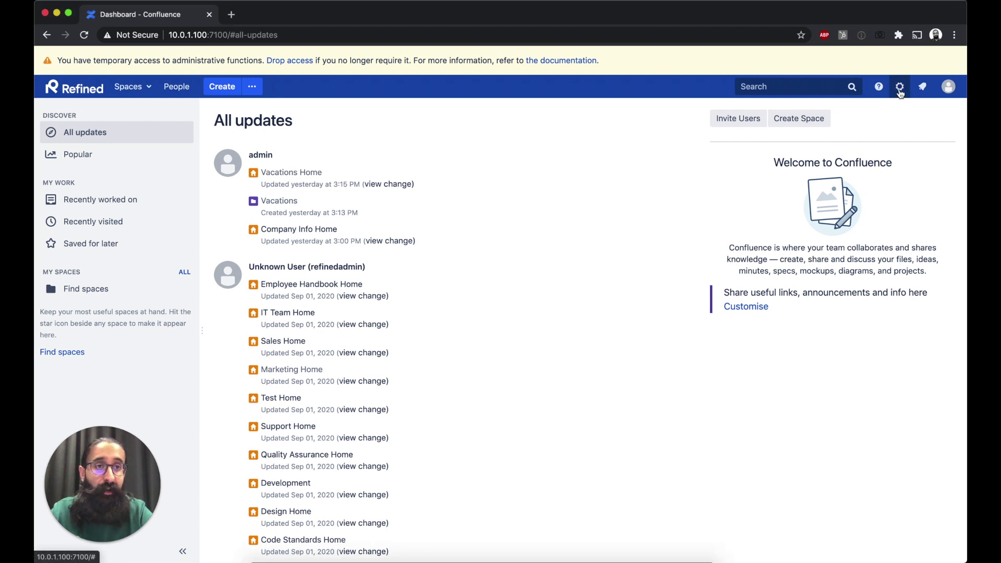
click(901, 89)
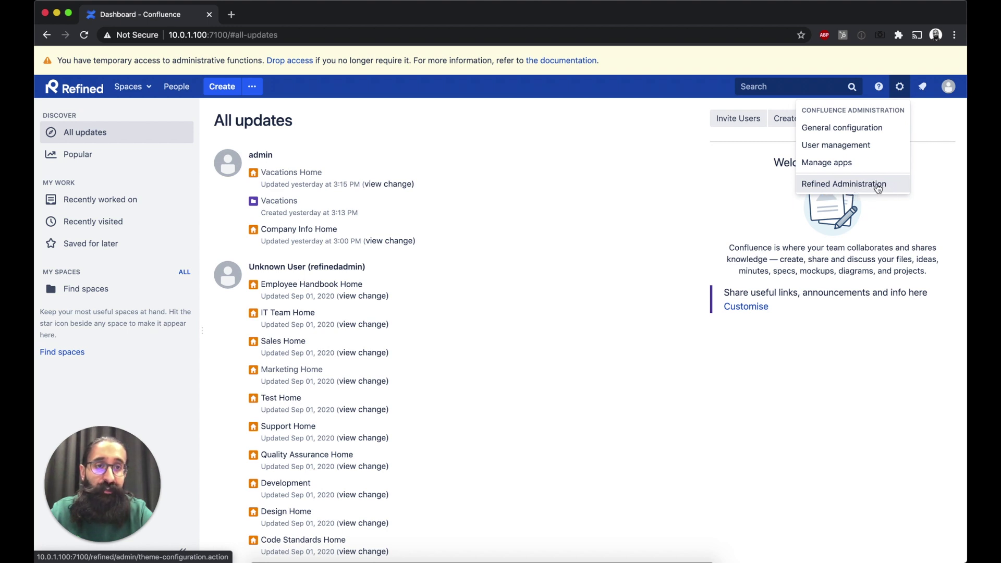
click(853, 187)
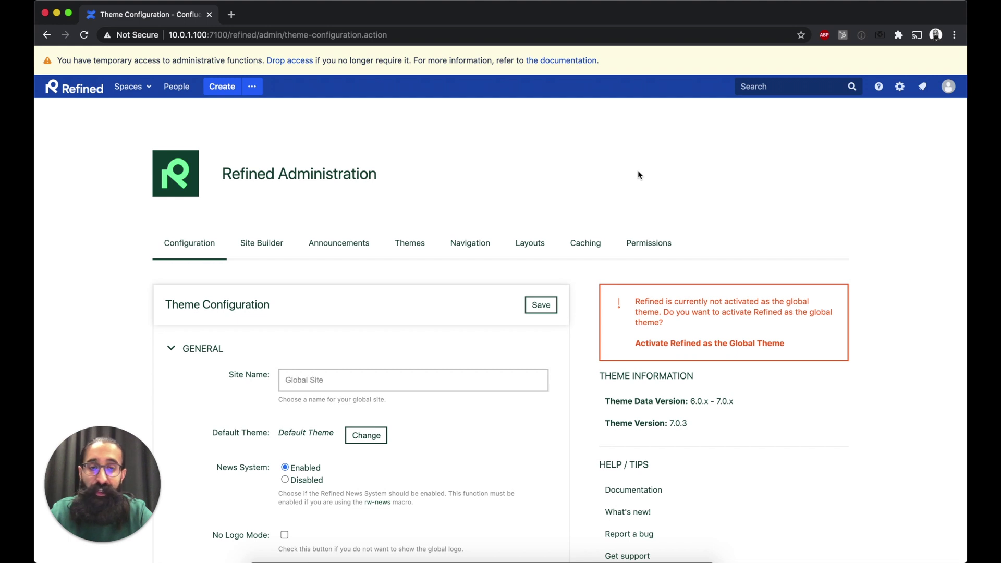
Activate Refined as the global theme from the Theme Configuration warning box.
scroll(639, 175, down, 2)
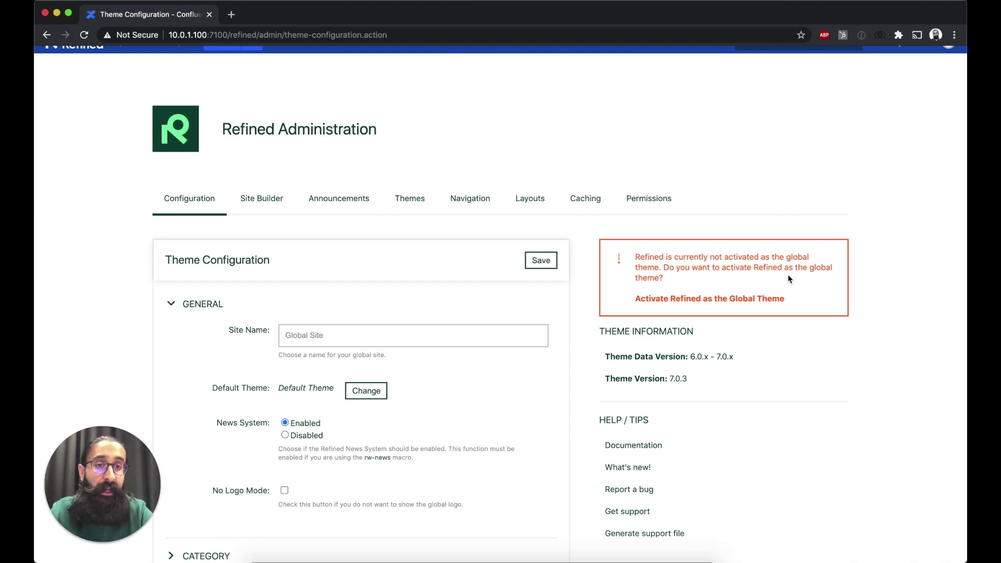
click(703, 301)
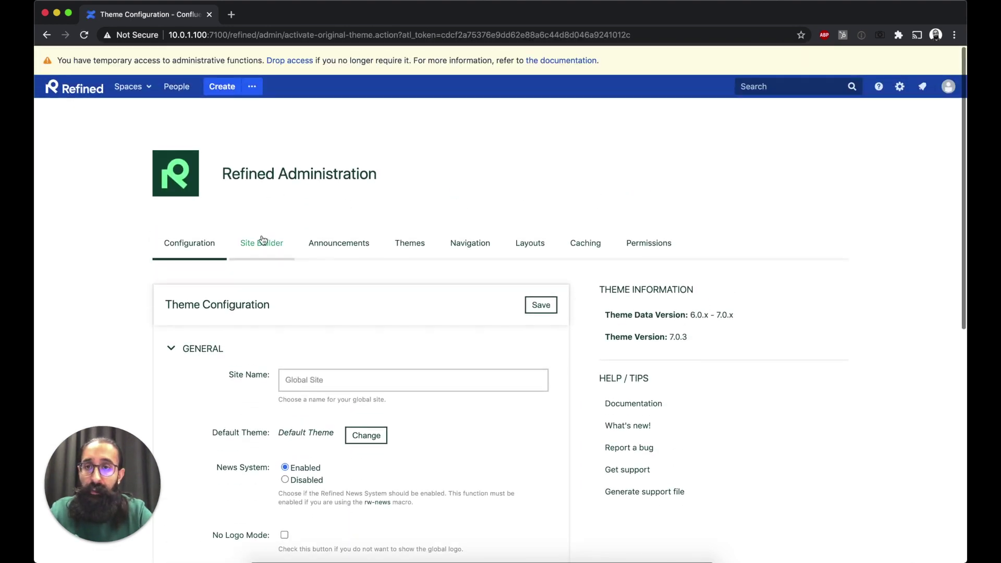
Browse the Site Builder's Global, Blog and Refined sites and try dragging Admin Space into Global Site.
click(257, 241)
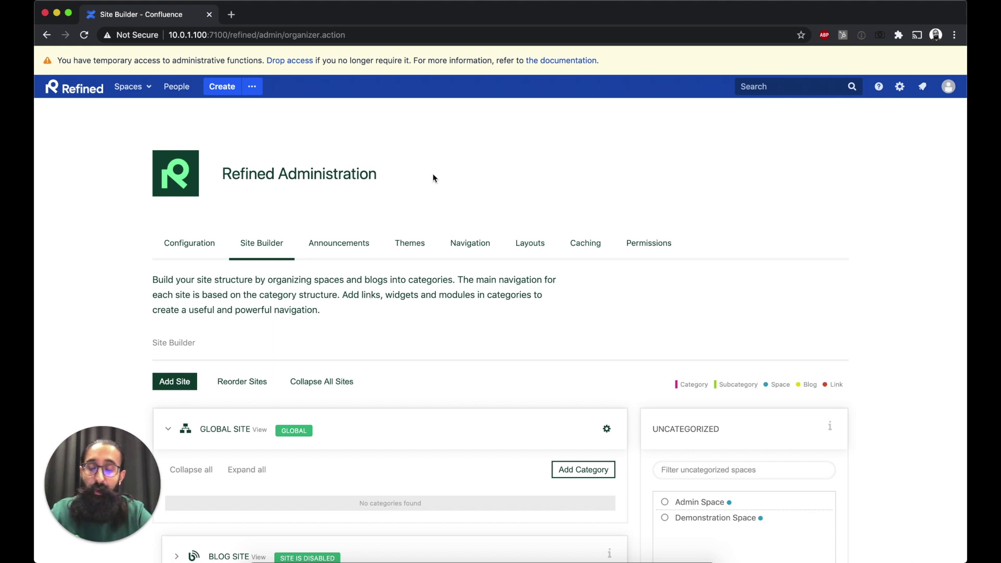
scroll(432, 178, down, 5)
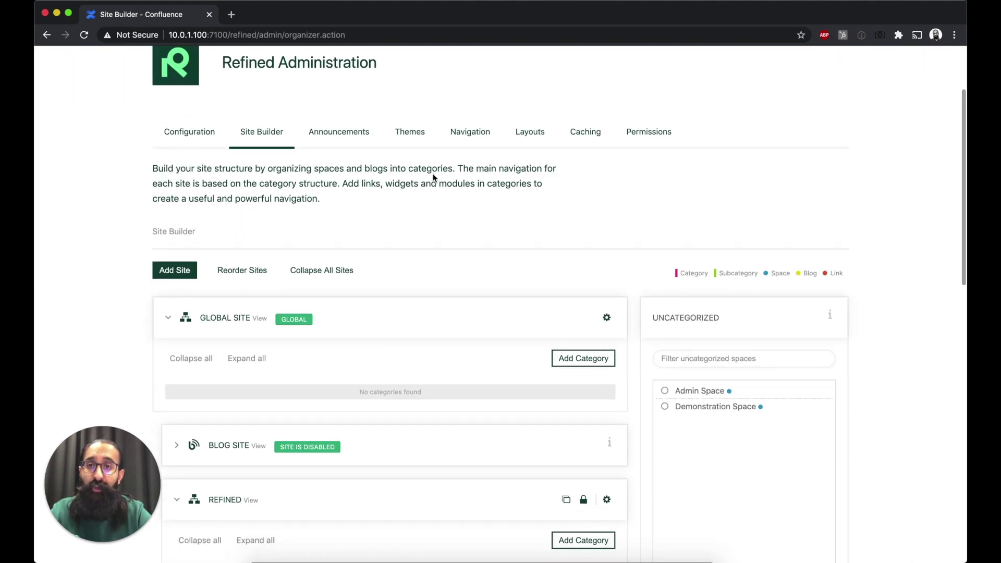
scroll(432, 177, up, 1)
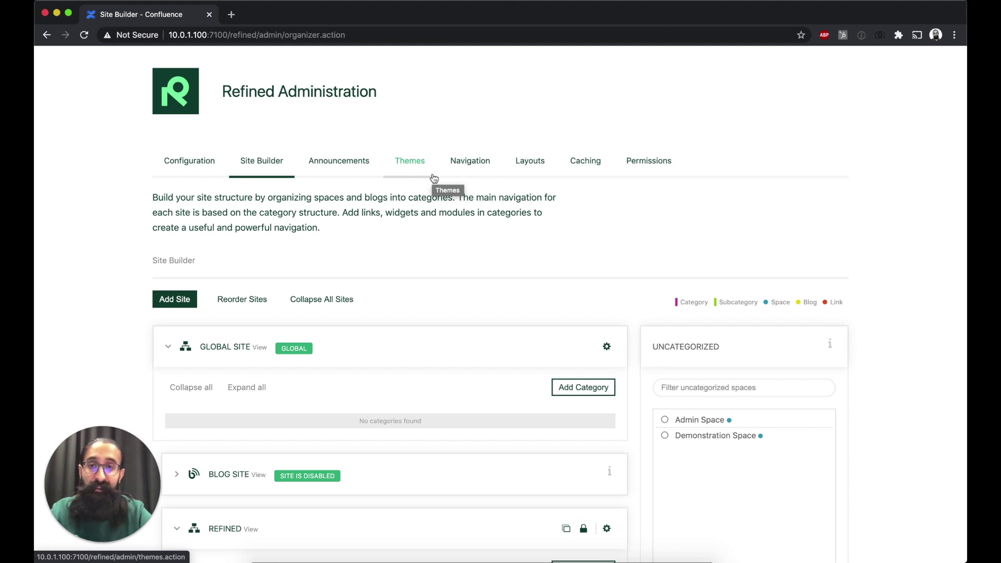
scroll(458, 274, down, 3)
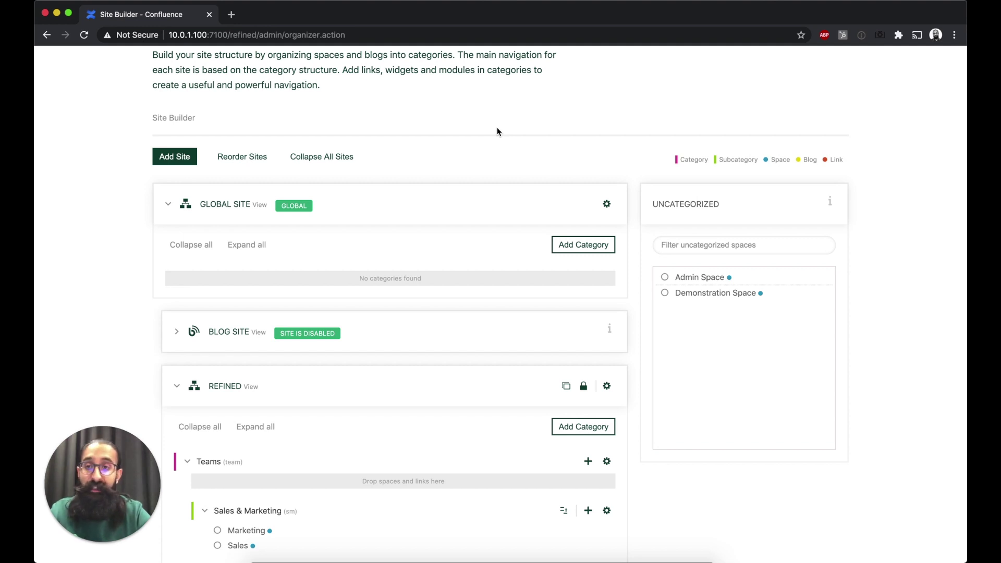
scroll(549, 120, down, 2)
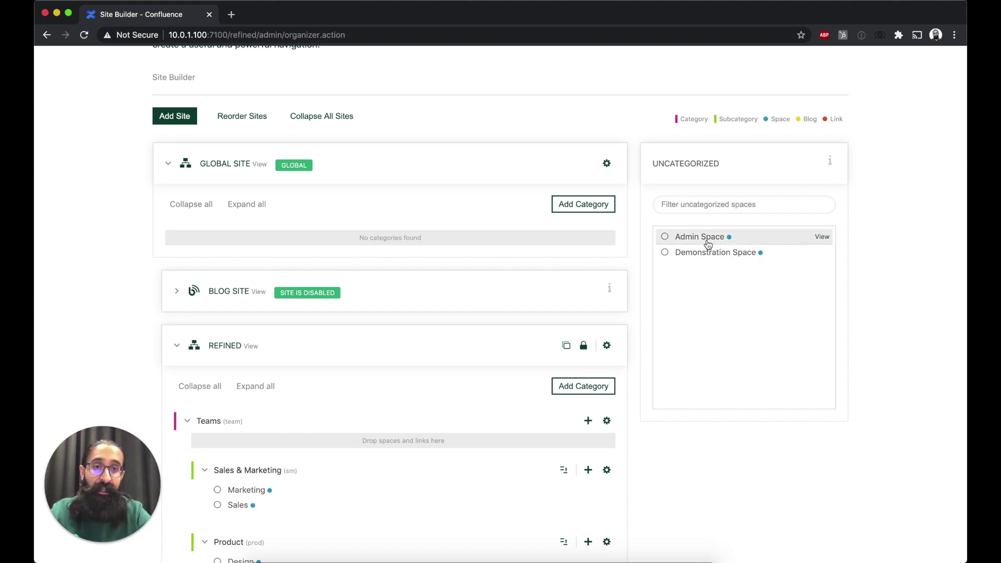
drag(709, 239, 345, 242)
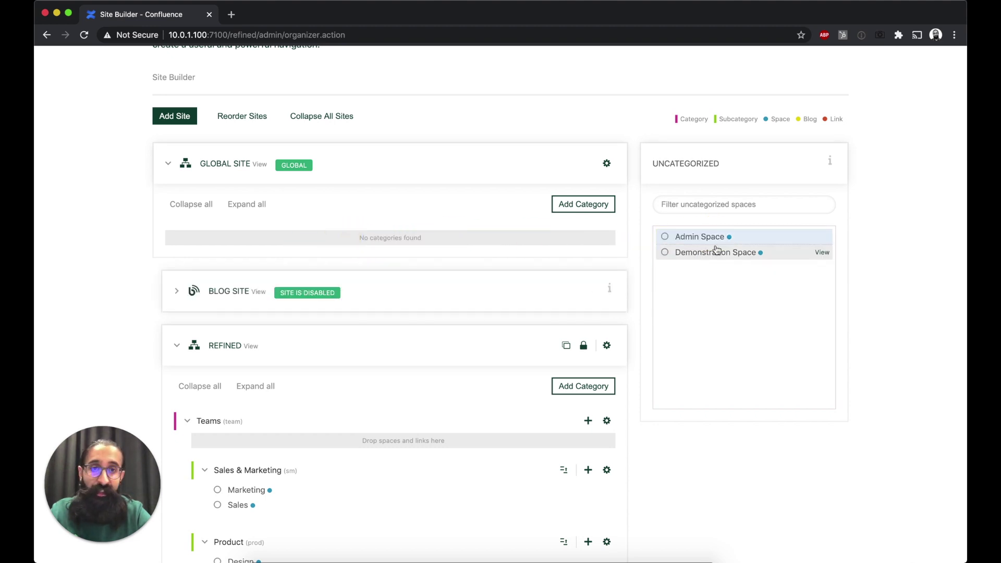
Add a category named 'New category' under the Global Site.
click(582, 209)
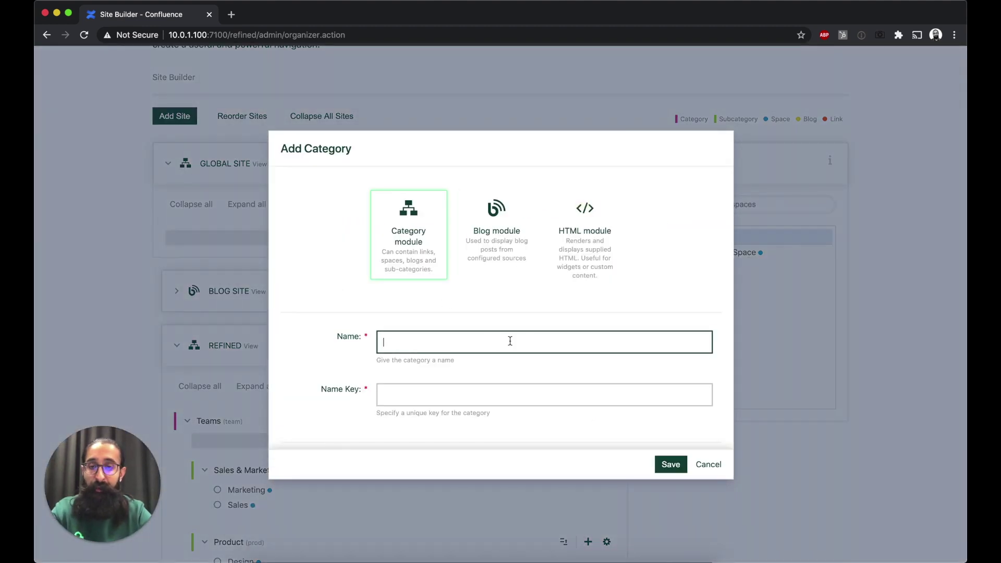
text(Ne)
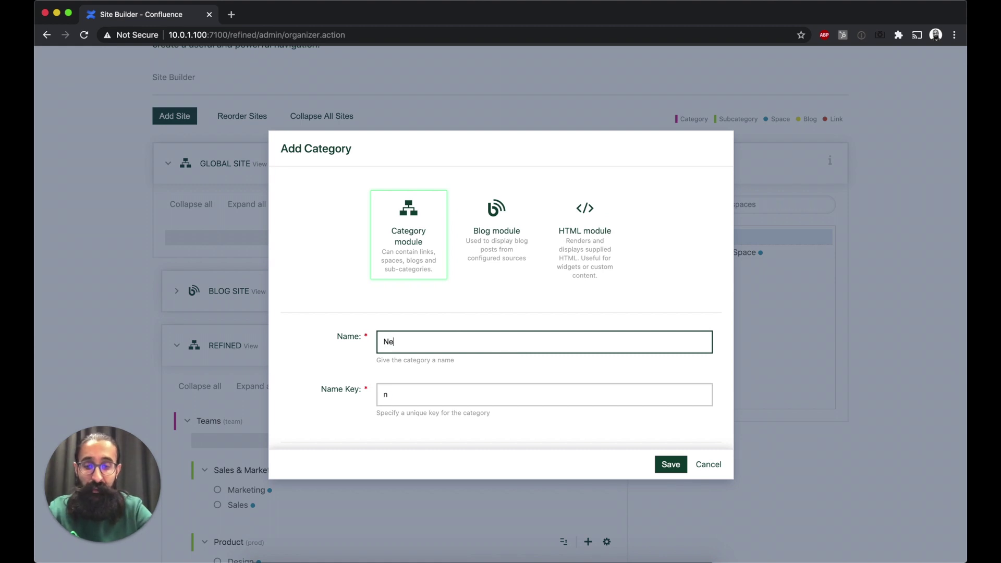
text(w category)
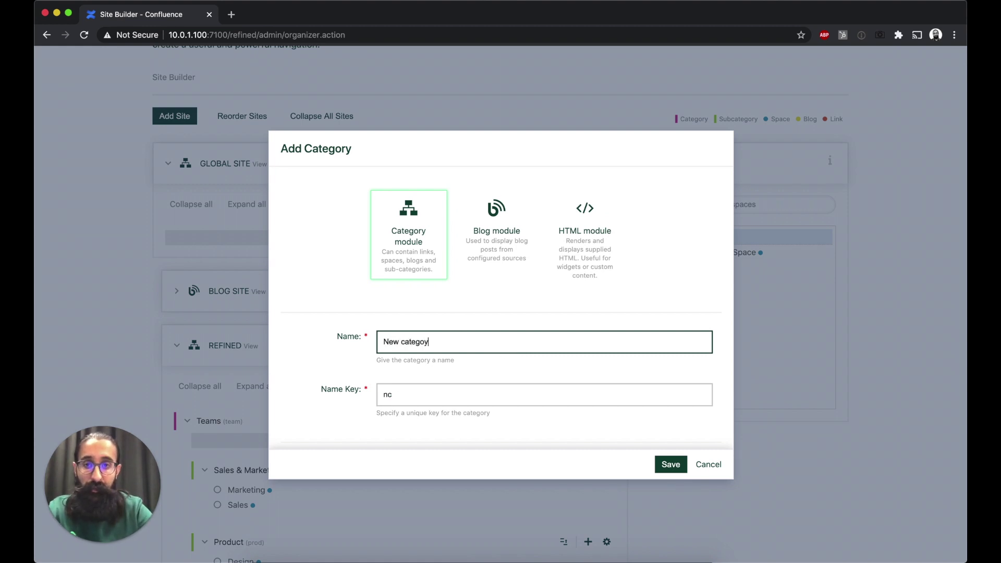
click(671, 463)
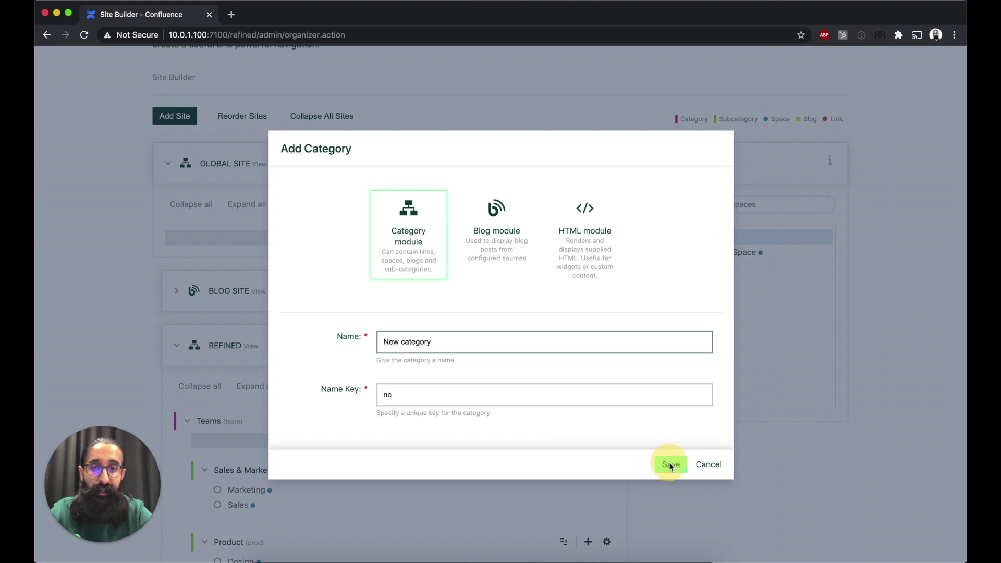
Move Admin Space and Demonstration Space into New category, then collapse the REFINED site.
drag(575, 245, 373, 260)
drag(722, 237, 266, 268)
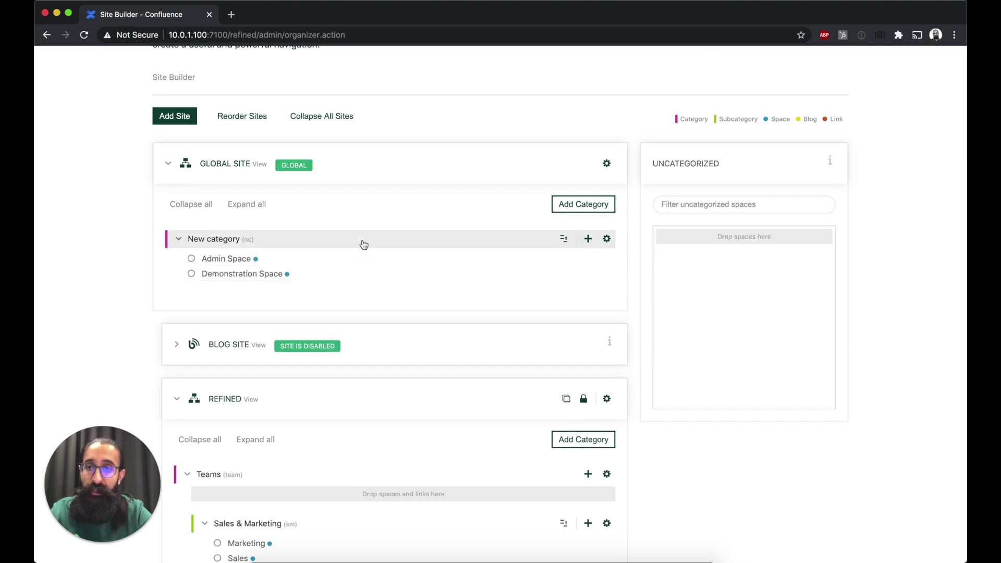
scroll(363, 244, down, 3)
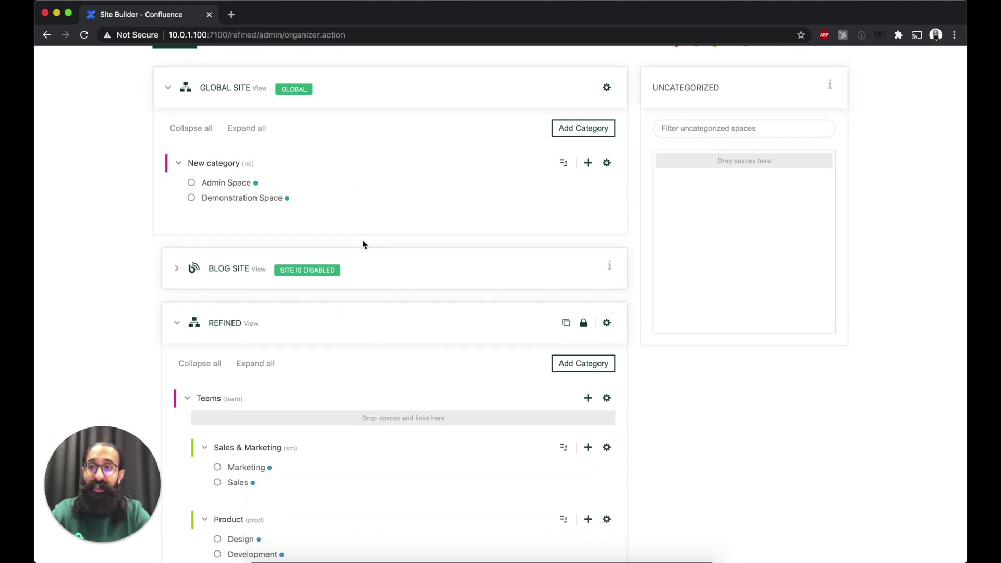
scroll(363, 244, up, 2)
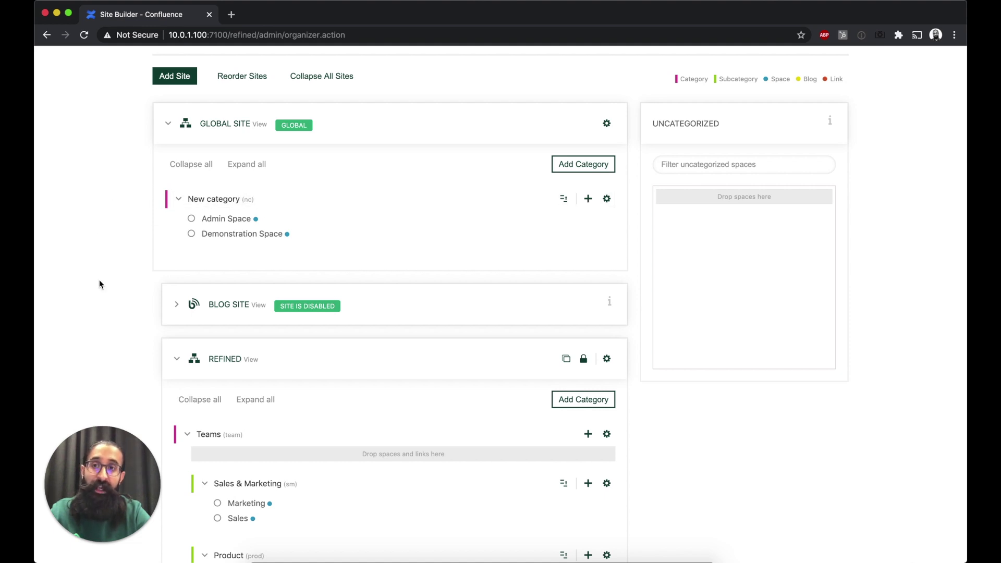
scroll(99, 284, down, 2)
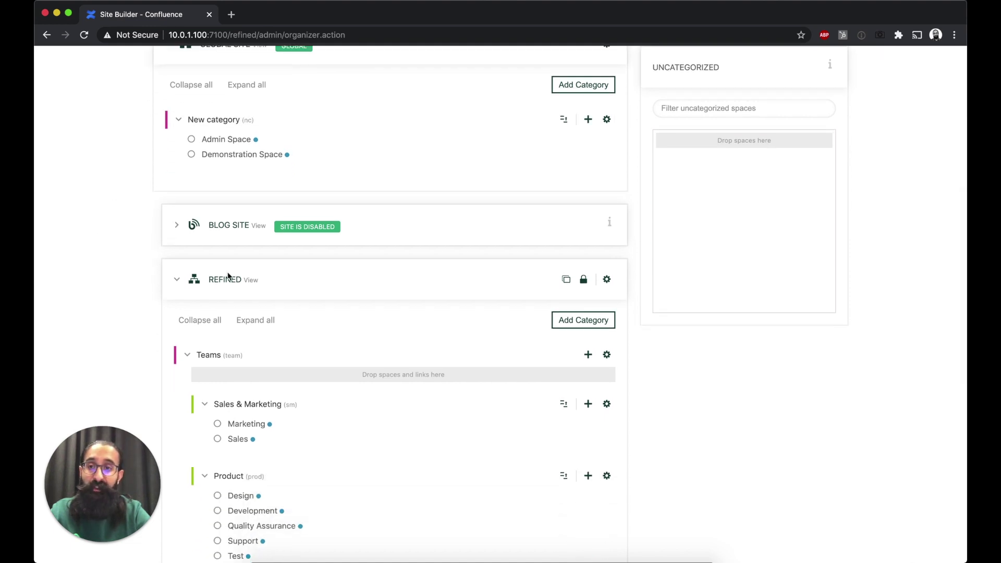
click(173, 280)
Create a full site named 'Raj's Site' and show its Edit Site and Delete Site options.
scroll(291, 212, up, 3)
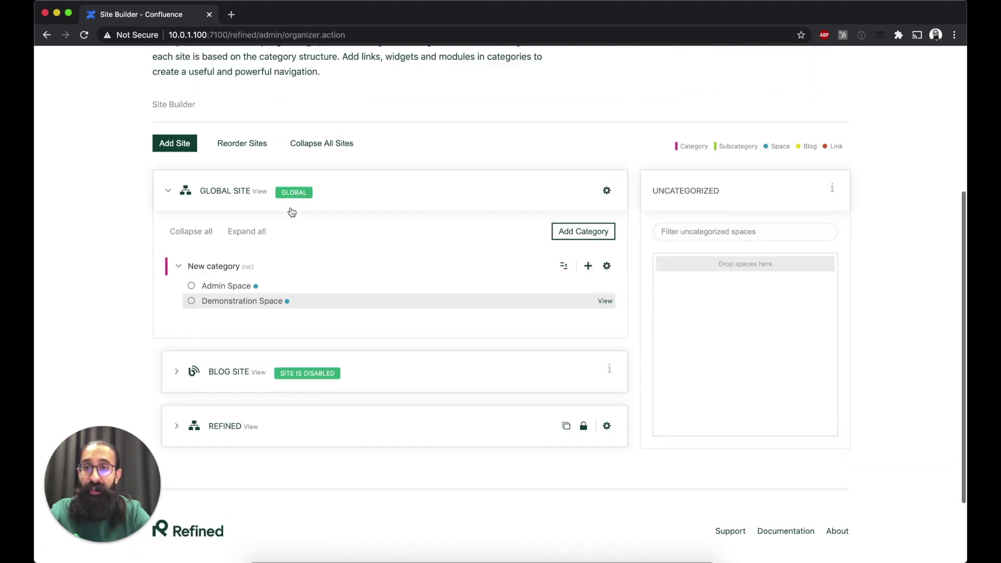
click(193, 163)
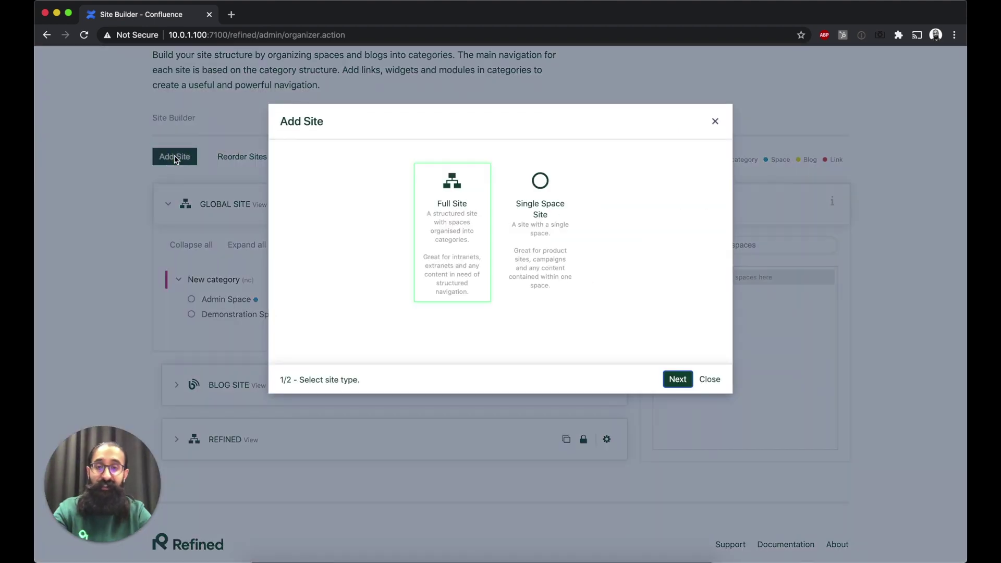
click(678, 379)
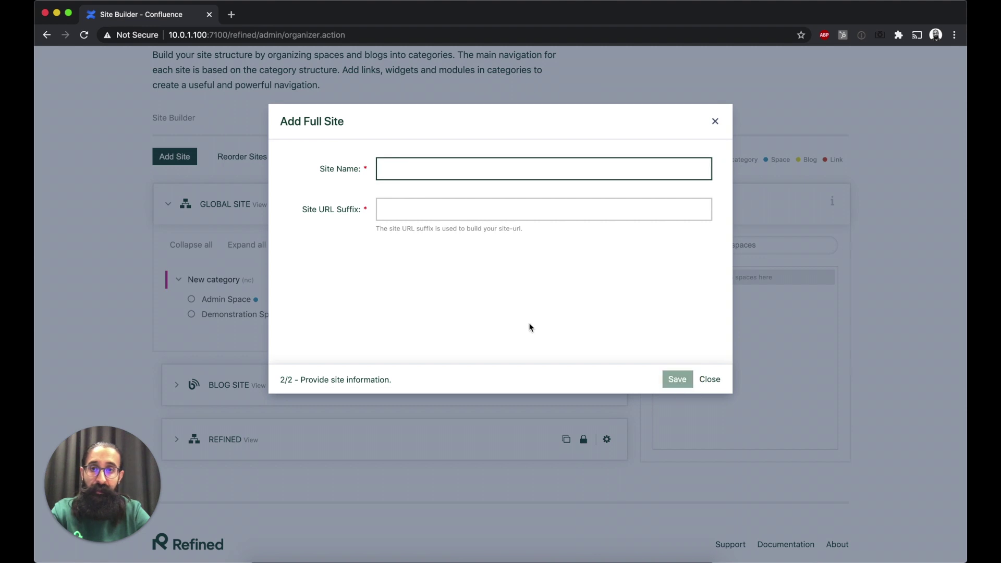
text(Raj)
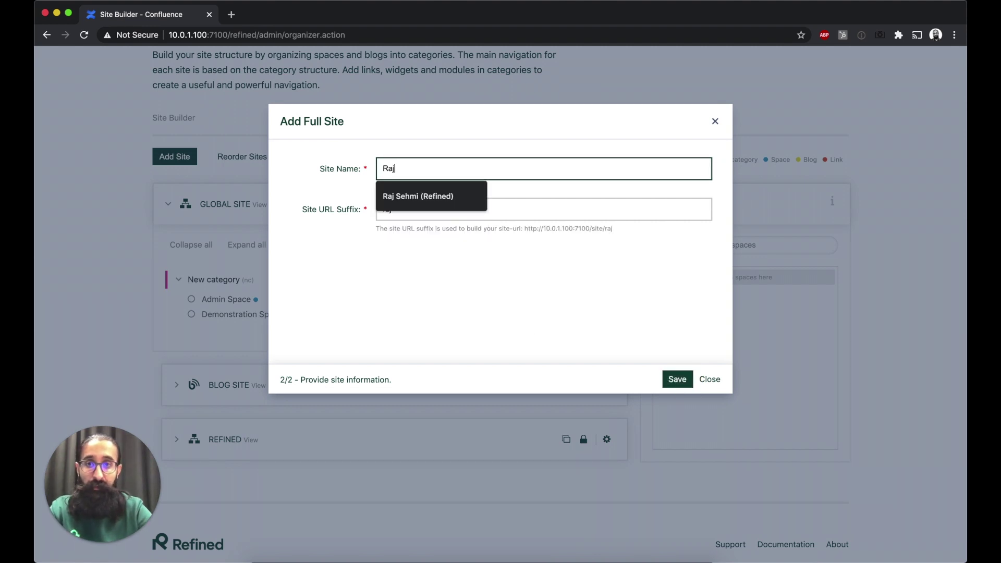
text('s Site)
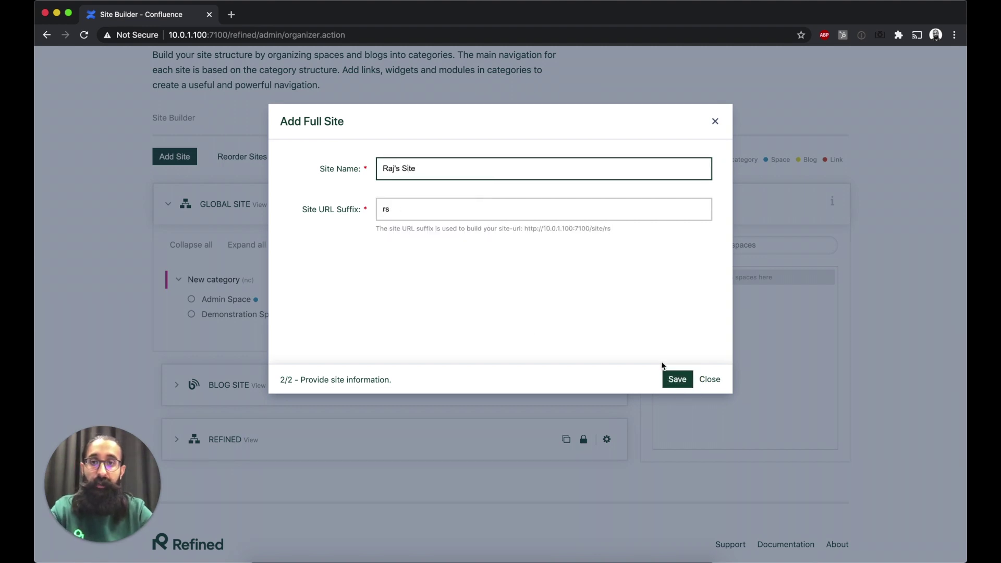
click(676, 378)
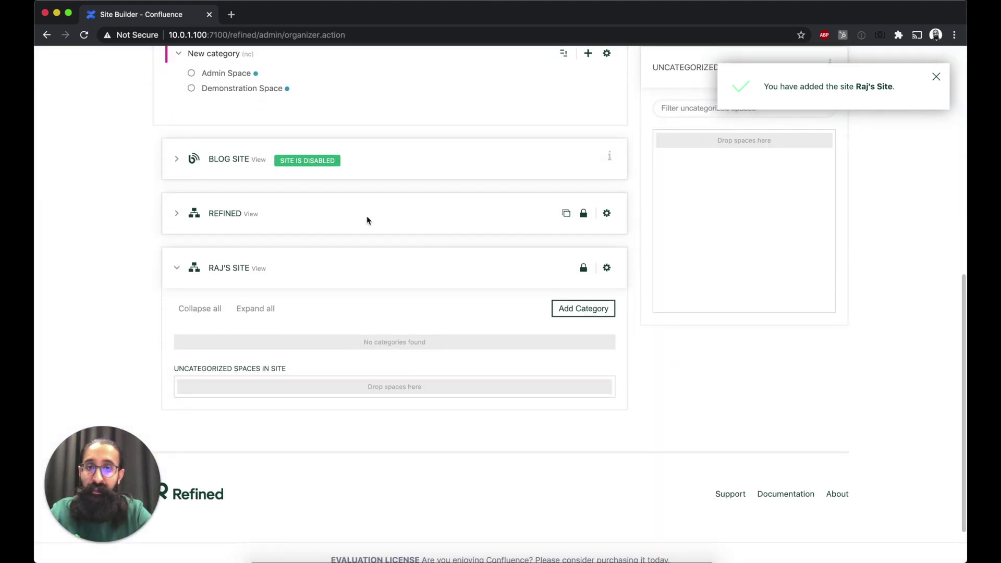
click(606, 267)
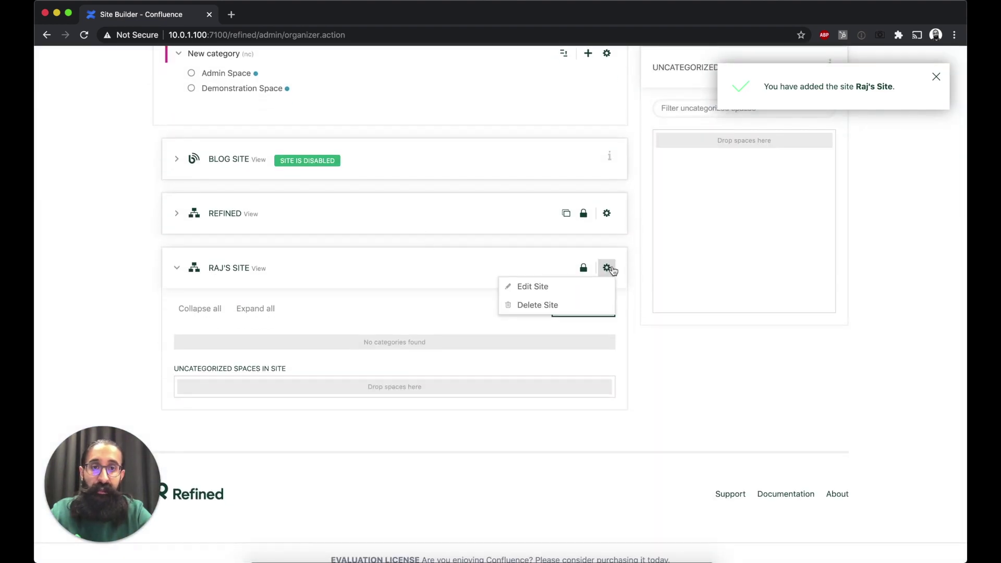
Edit Raj's Site and change its theme to Vivid Theme.
click(589, 288)
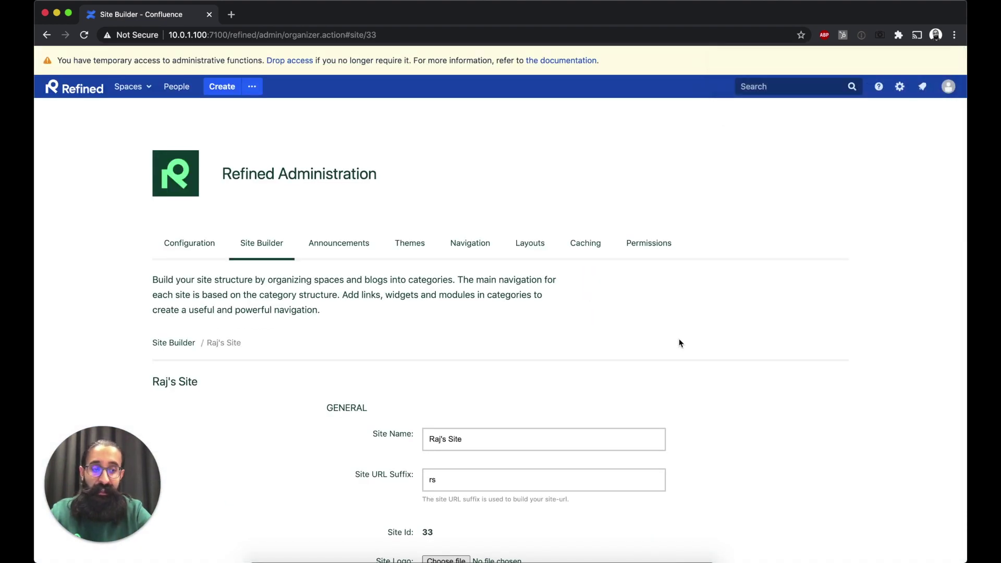
scroll(679, 342, down, 4)
scroll(679, 342, down, 2)
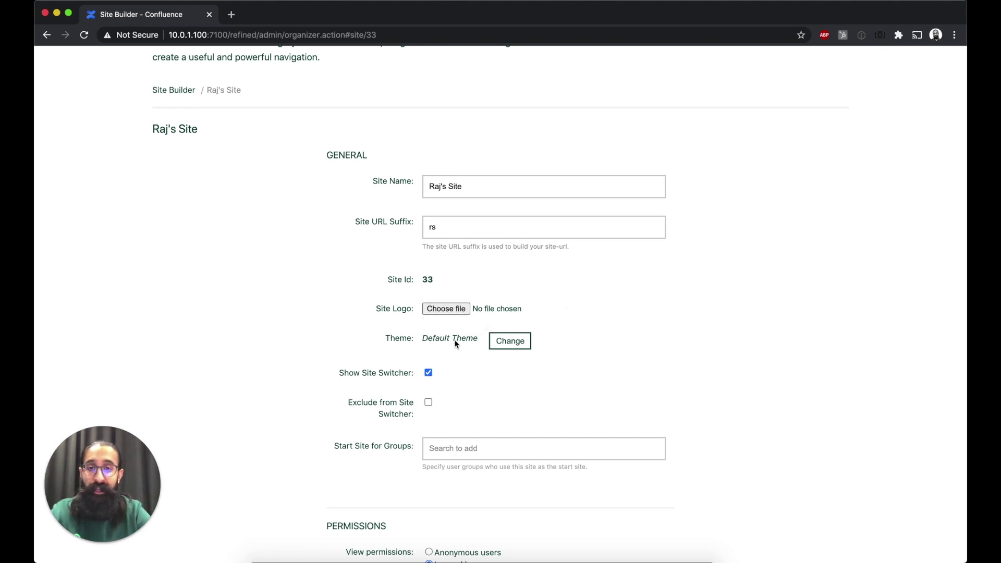
click(506, 340)
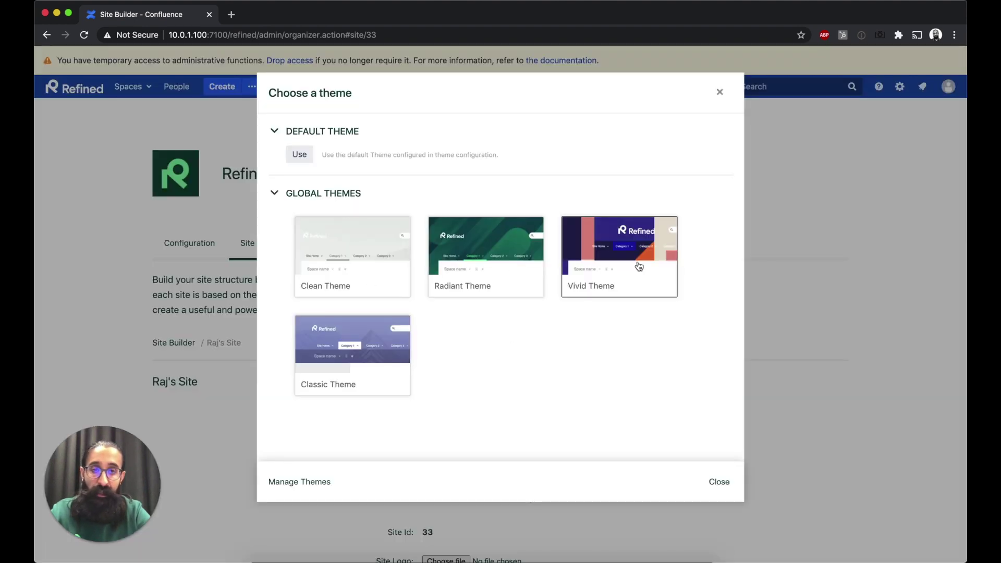
click(614, 261)
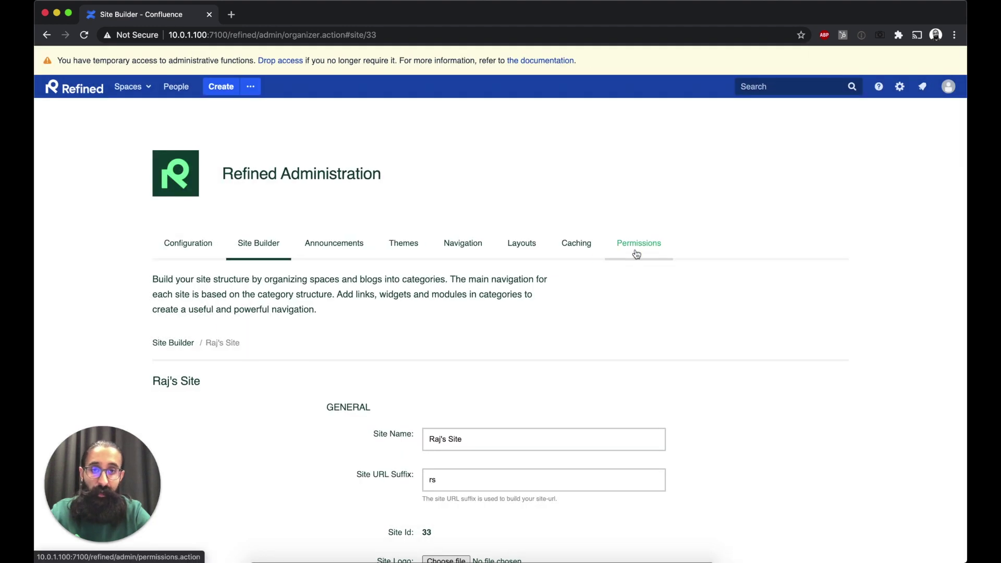
Review the site settings, reopening the theme chooser and closing it unchanged.
scroll(758, 432, down, 1)
scroll(758, 431, down, 10)
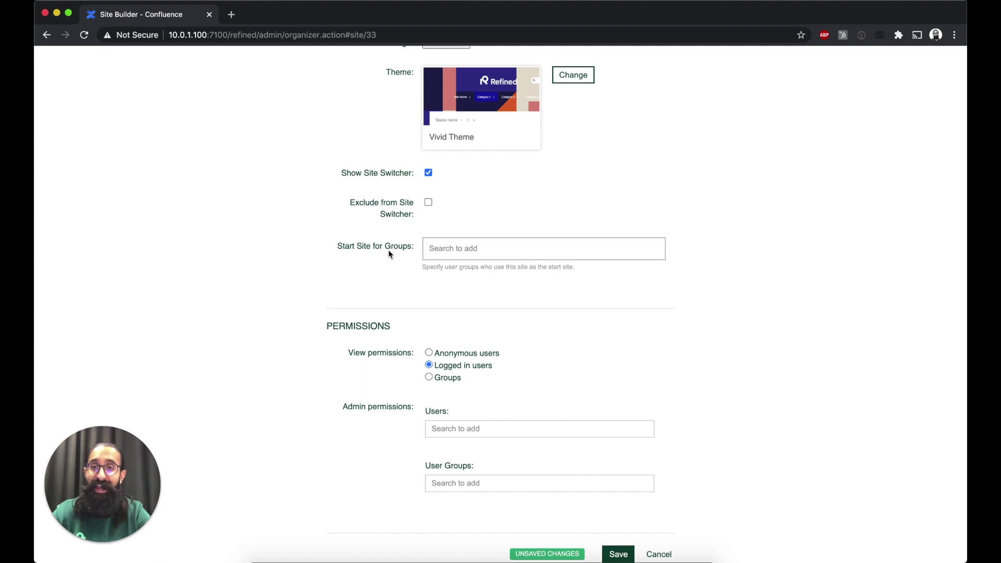
scroll(634, 330, down, 2)
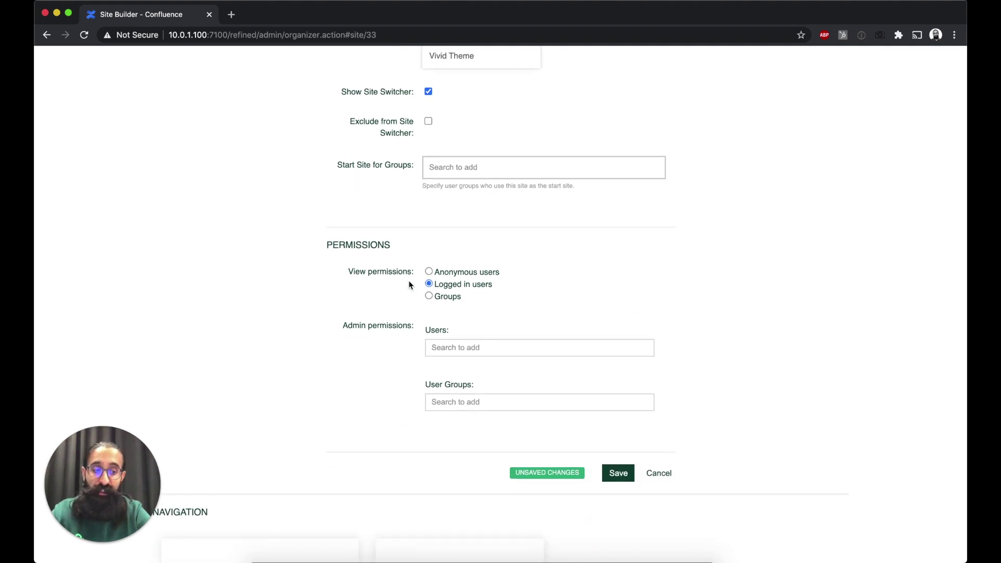
scroll(567, 219, up, 6)
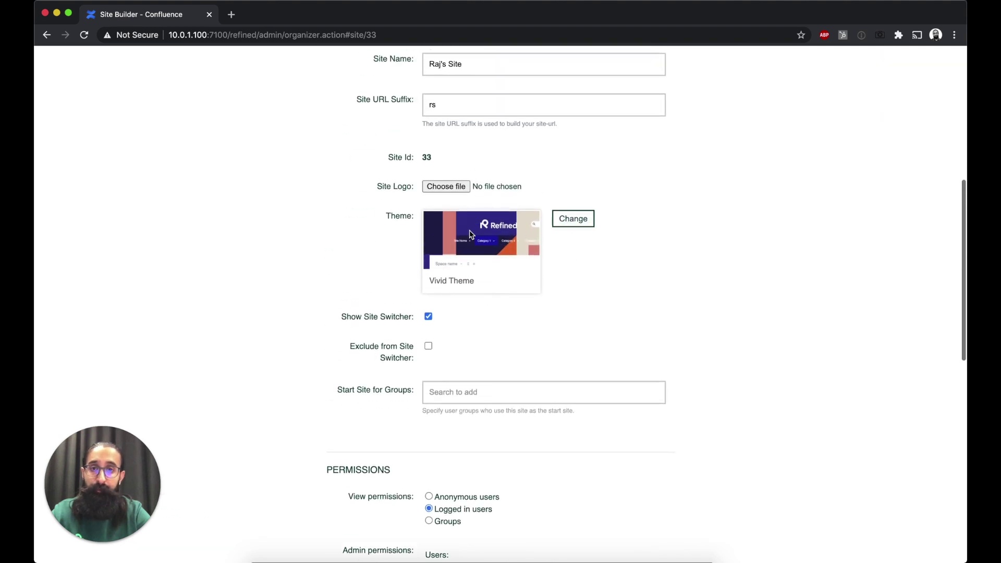
scroll(469, 229, up, 3)
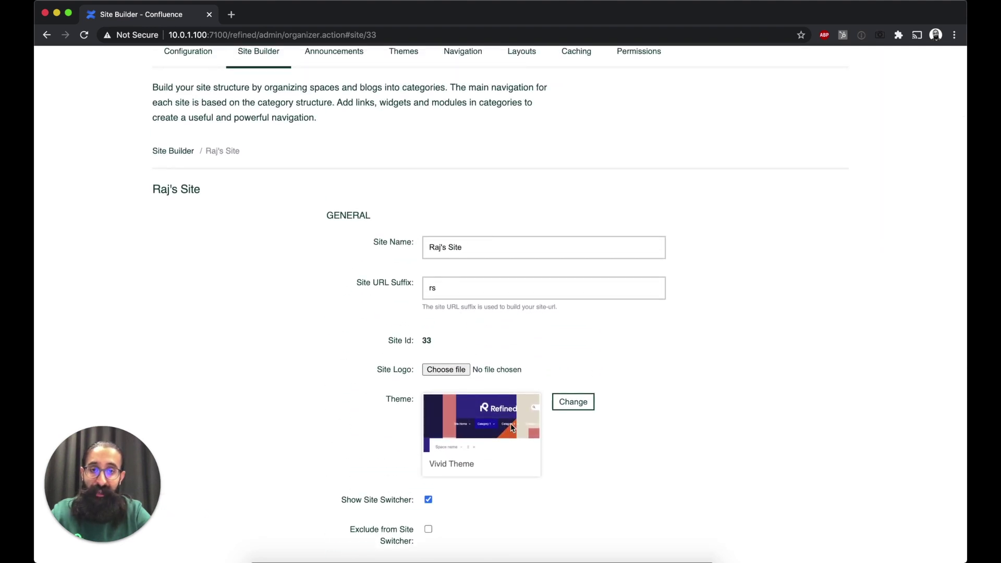
click(573, 402)
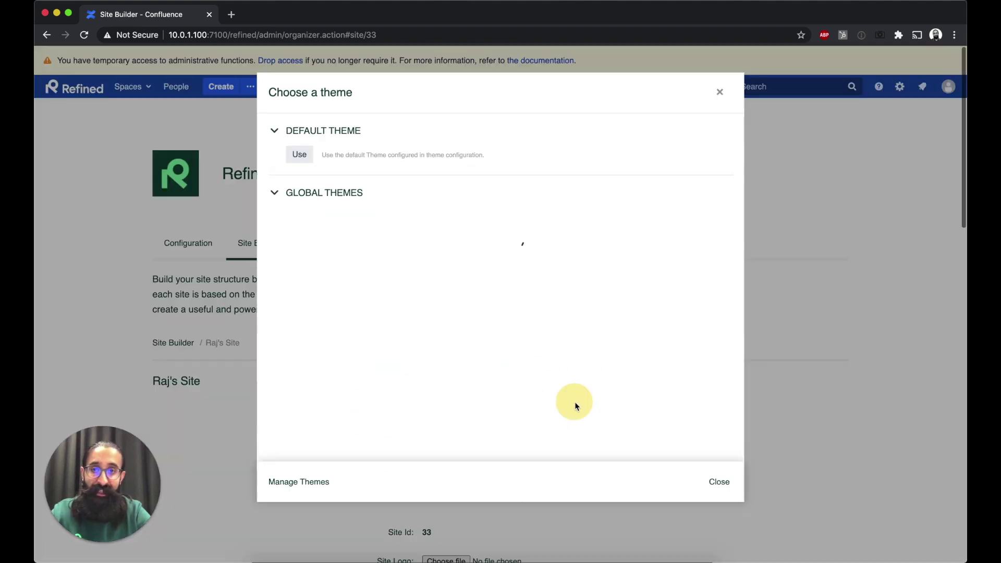
click(717, 92)
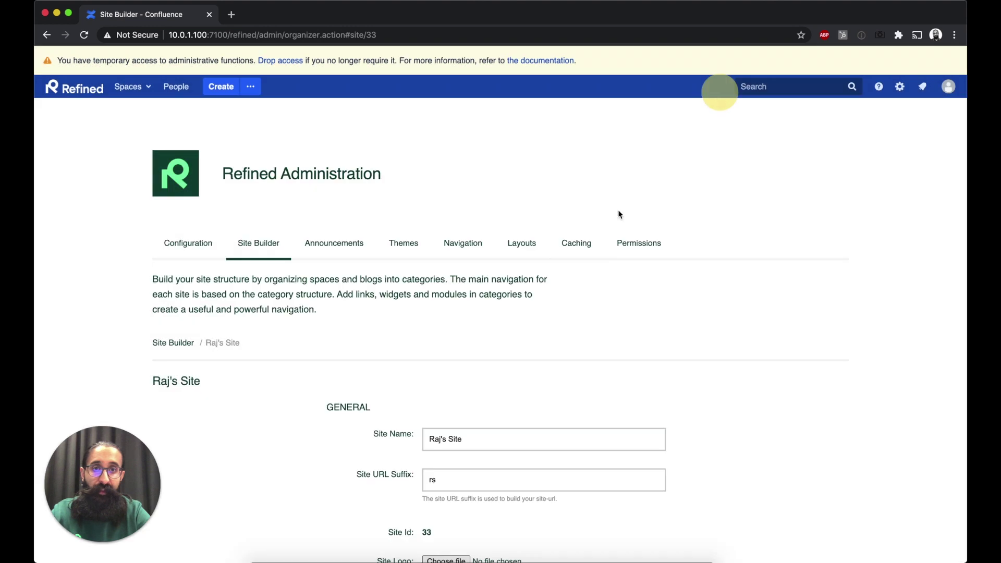
View the Themes page, opening and dismissing the Clean Theme options menu.
click(405, 245)
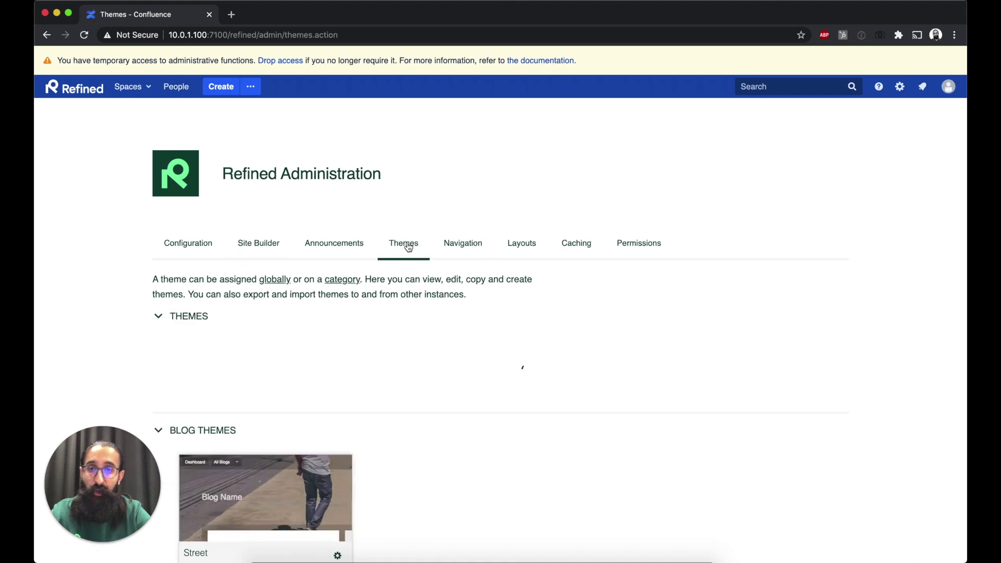
scroll(505, 159, down, 5)
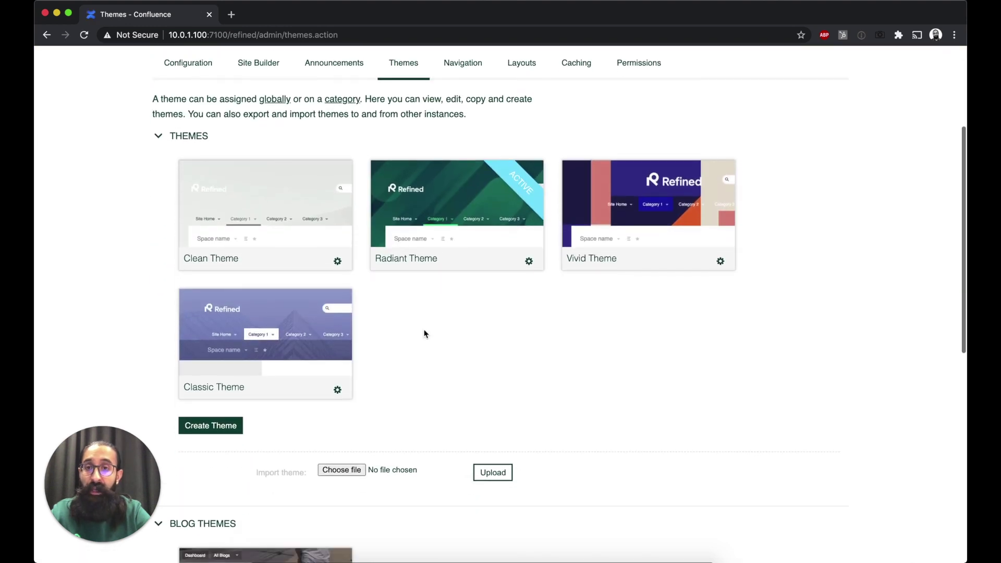
click(337, 262)
click(337, 262)
click(337, 262)
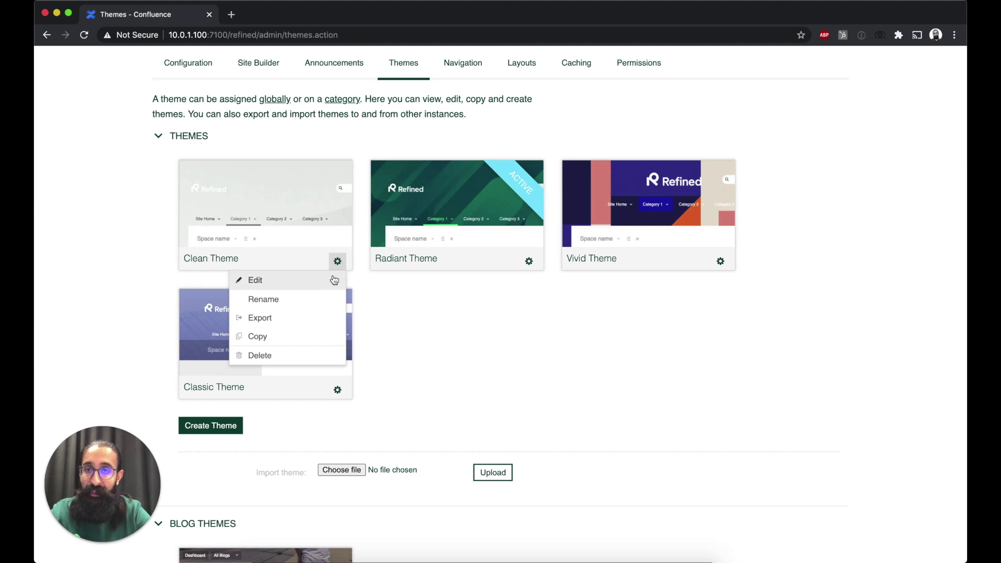
click(442, 319)
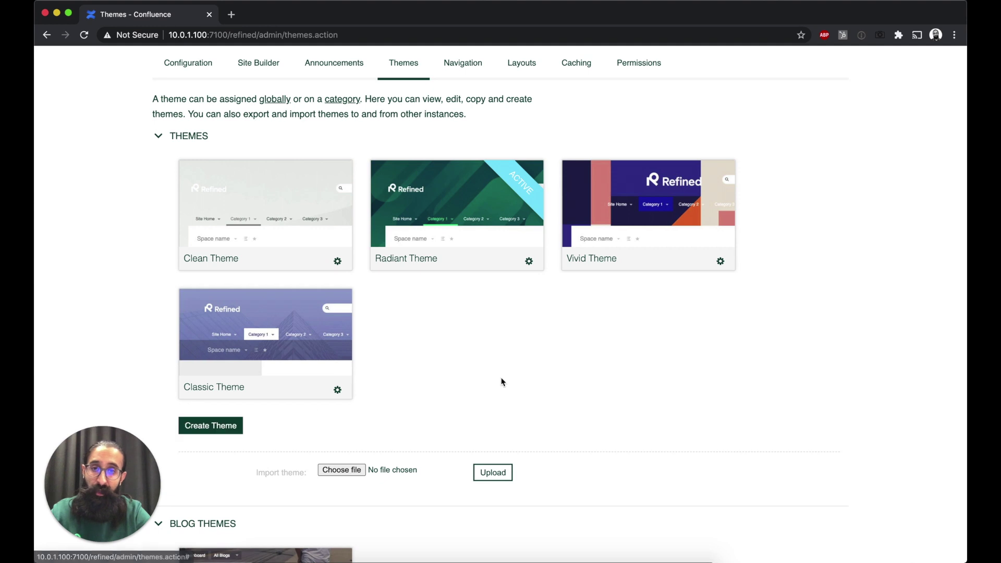
scroll(502, 382, up, 5)
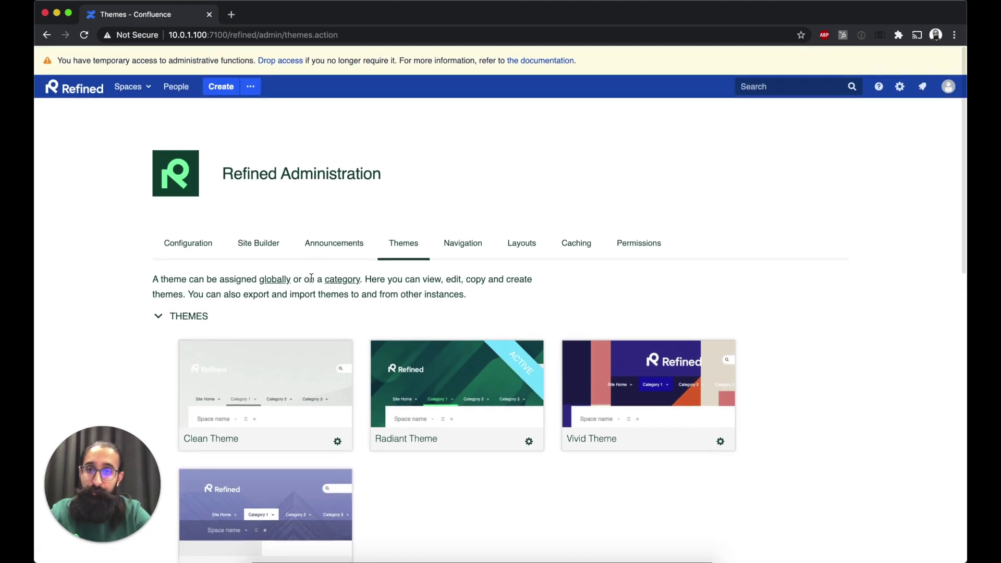
Return to the Site Builder and expand the REFINED site's category tree.
click(269, 255)
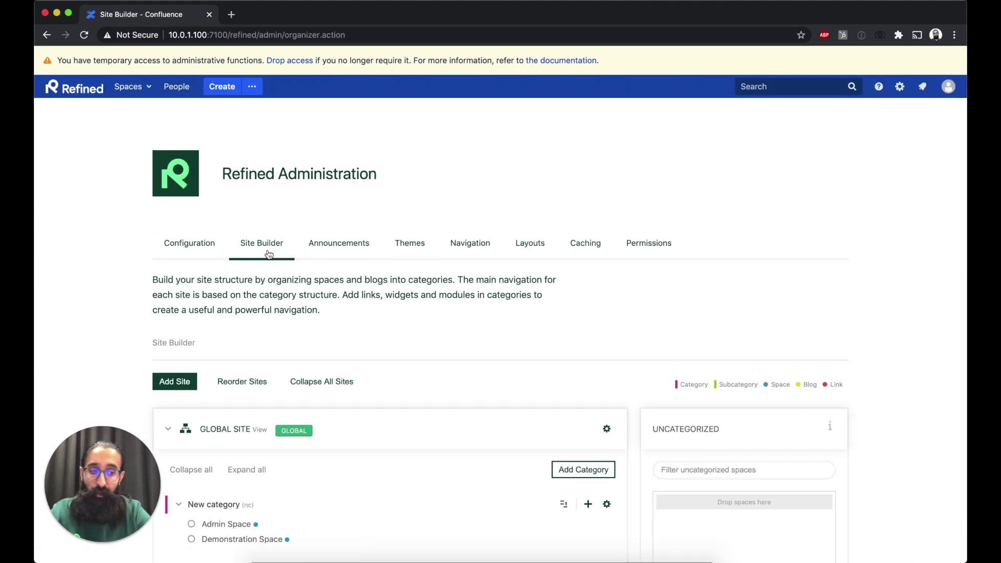
scroll(542, 329, down, 6)
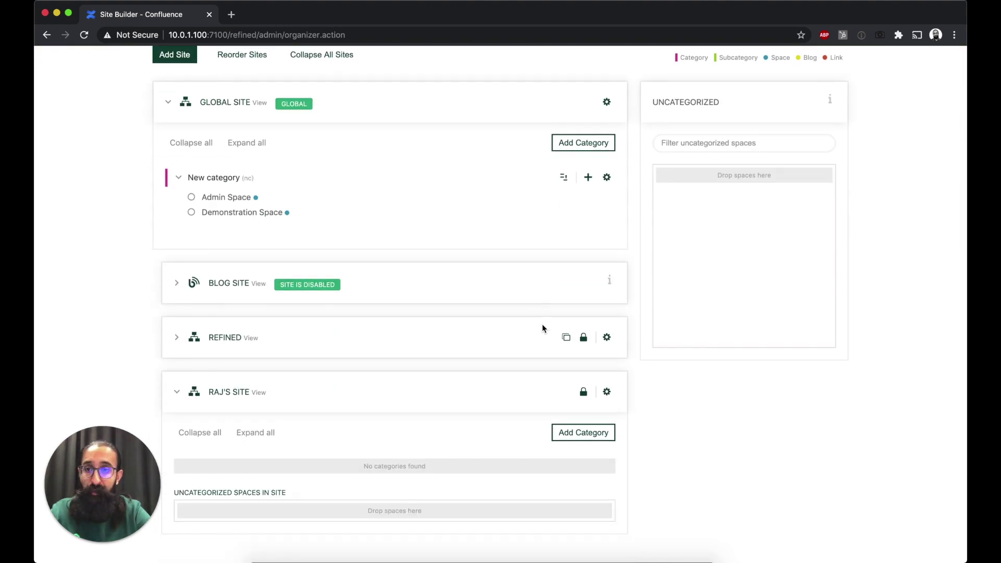
scroll(542, 328, down, 1)
click(178, 347)
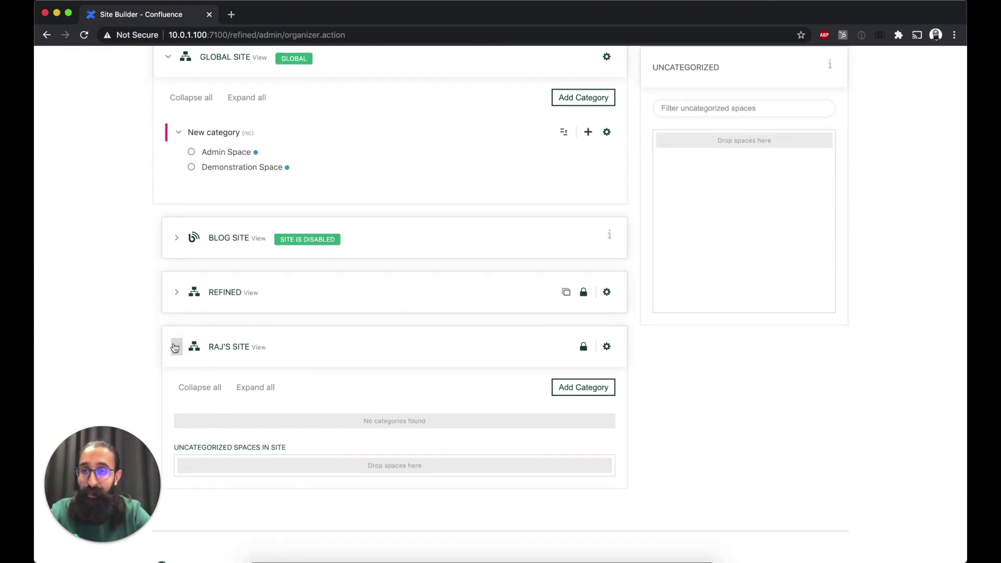
click(176, 292)
scroll(414, 335, down, 4)
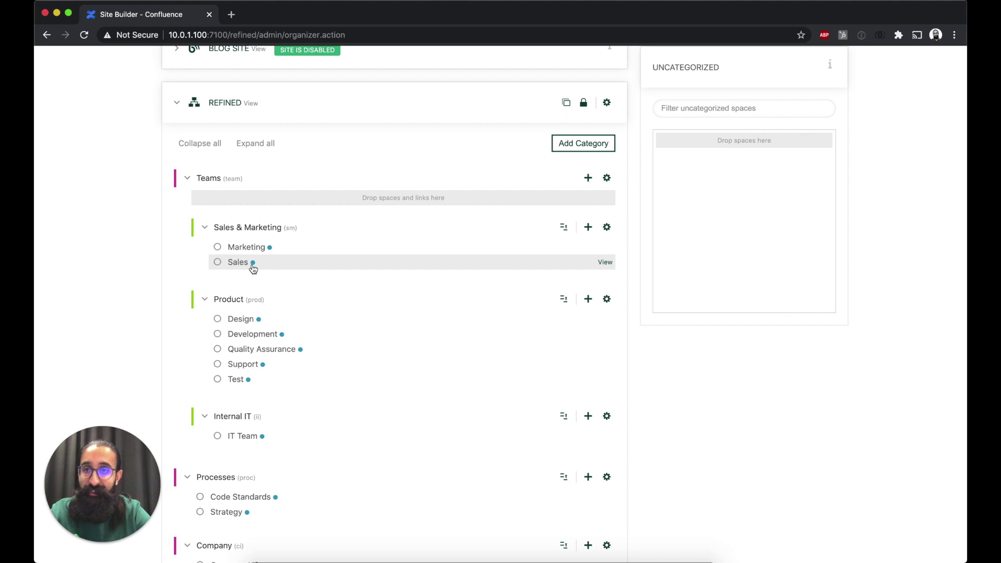
Collapse the Sales & Marketing, Product, Internal IT, Processes and Company categories.
click(203, 227)
click(205, 255)
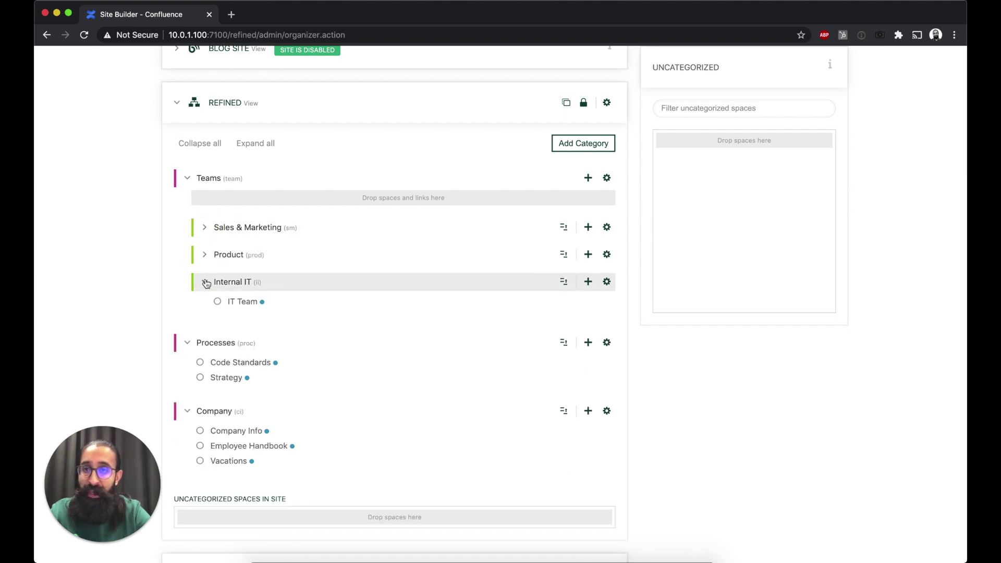
click(205, 282)
click(188, 314)
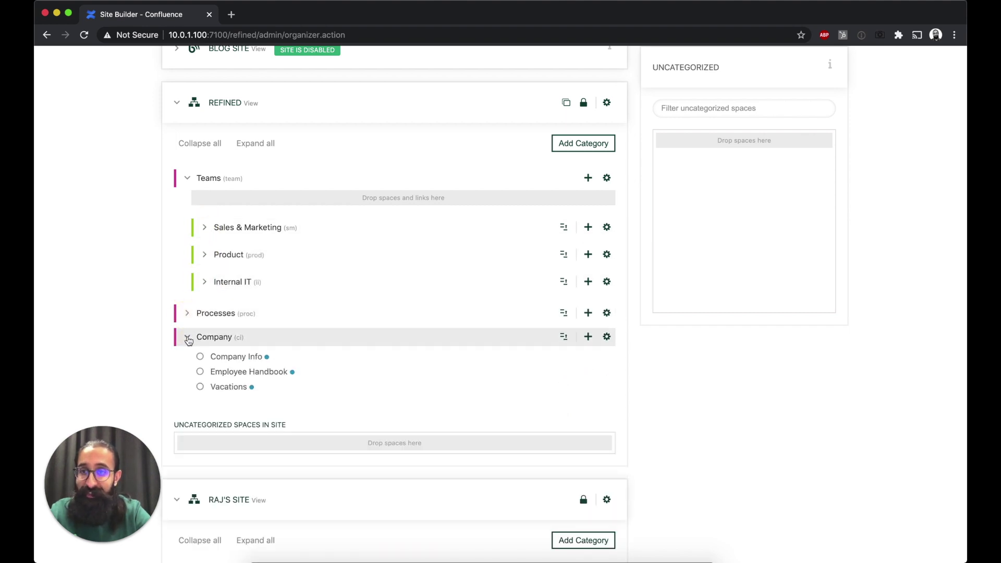
click(187, 337)
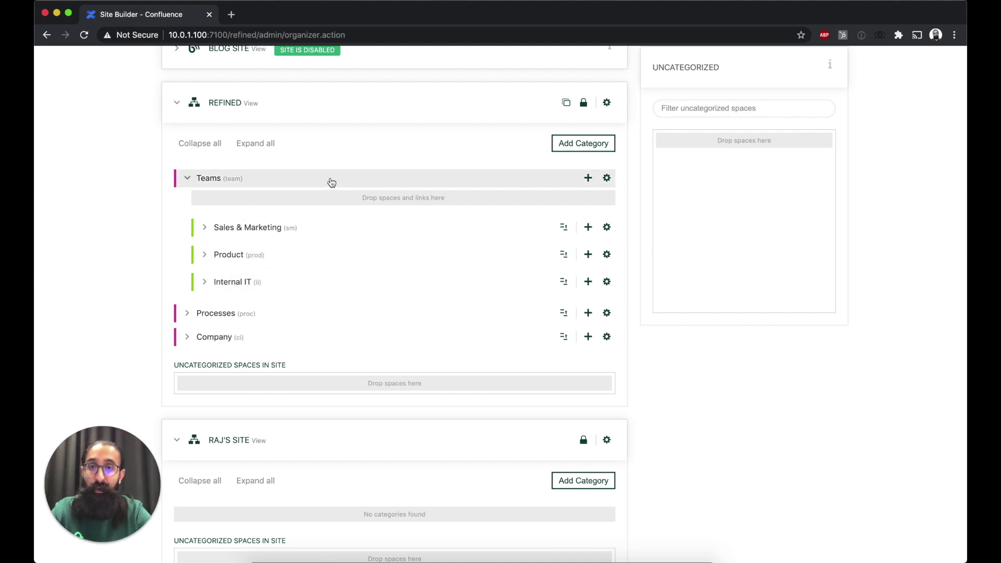
Re-expand Sales & Marketing, Product and Internal IT to show their spaces.
scroll(285, 103, down, 1)
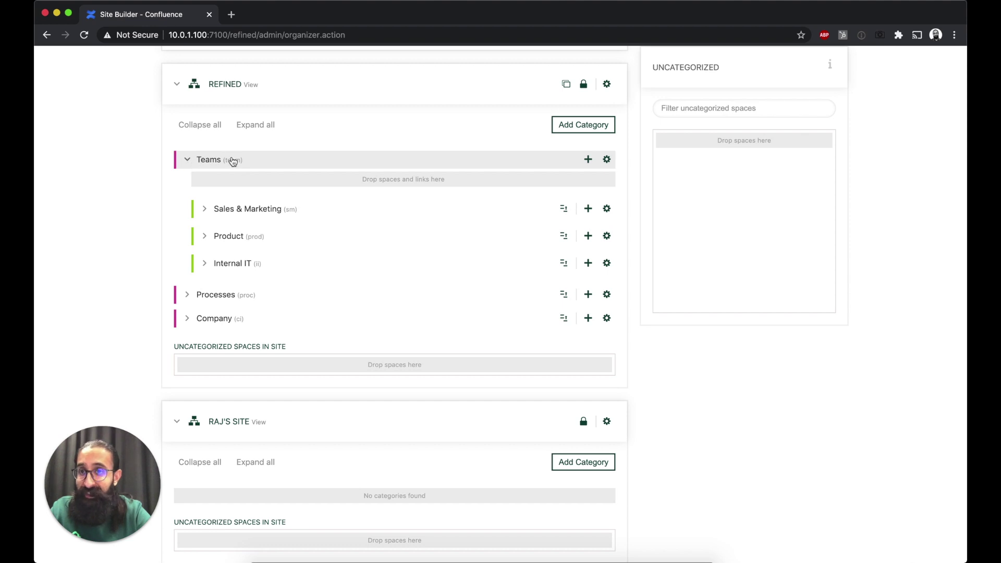
click(205, 209)
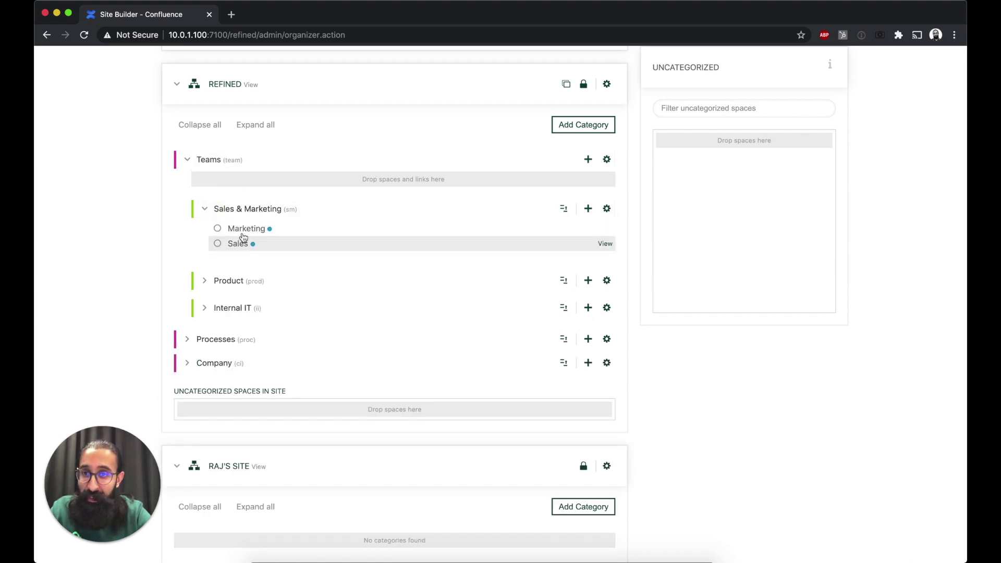
click(204, 284)
scroll(340, 264, down, 2)
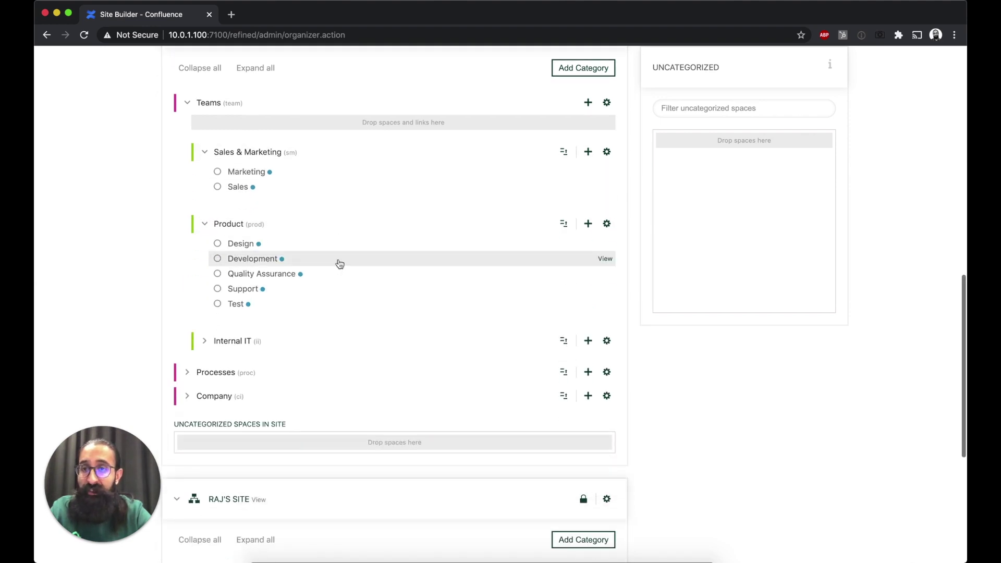
click(204, 342)
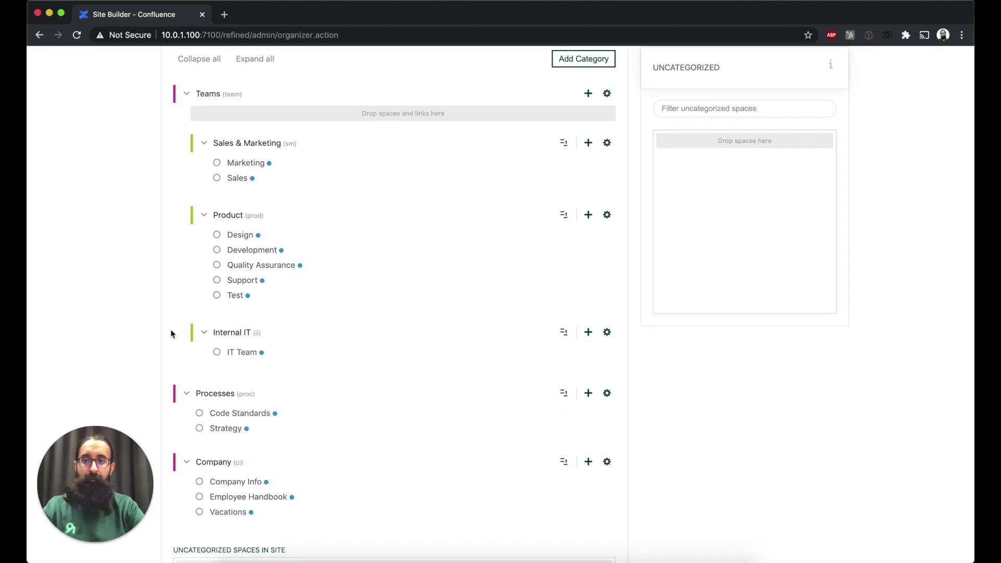
scroll(313, 254, up, 3)
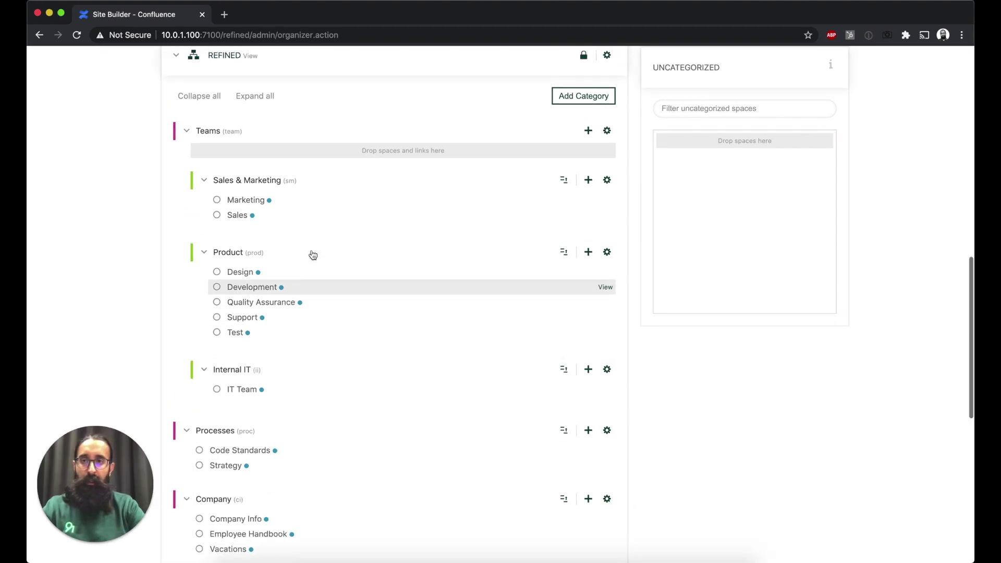
scroll(313, 255, up, 2)
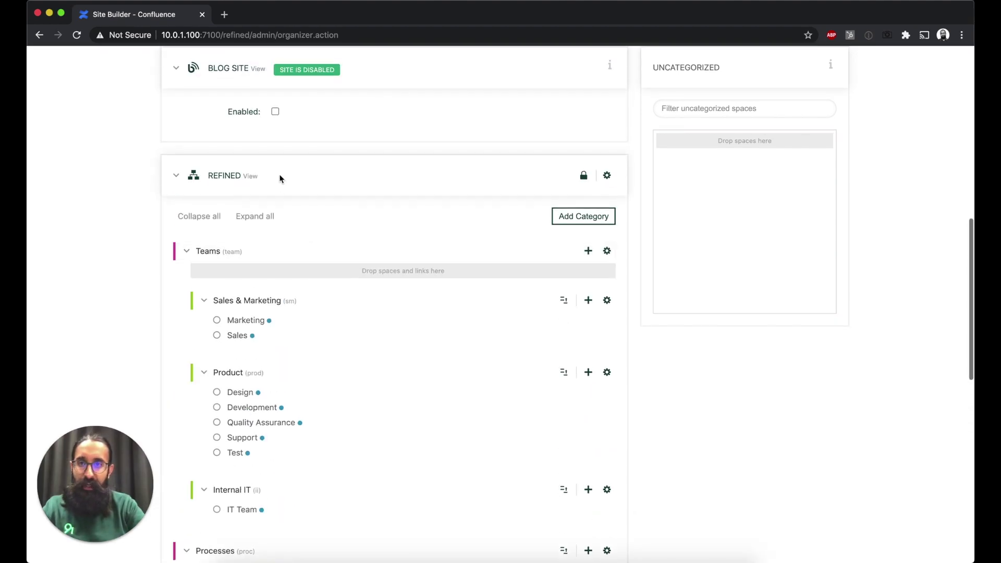
click(252, 179)
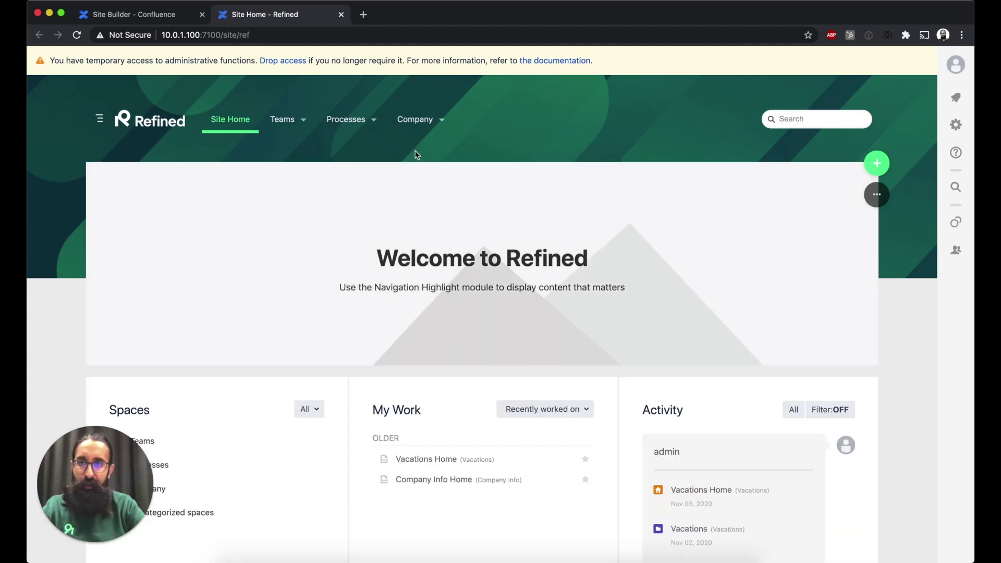
mouse_move(306, 125)
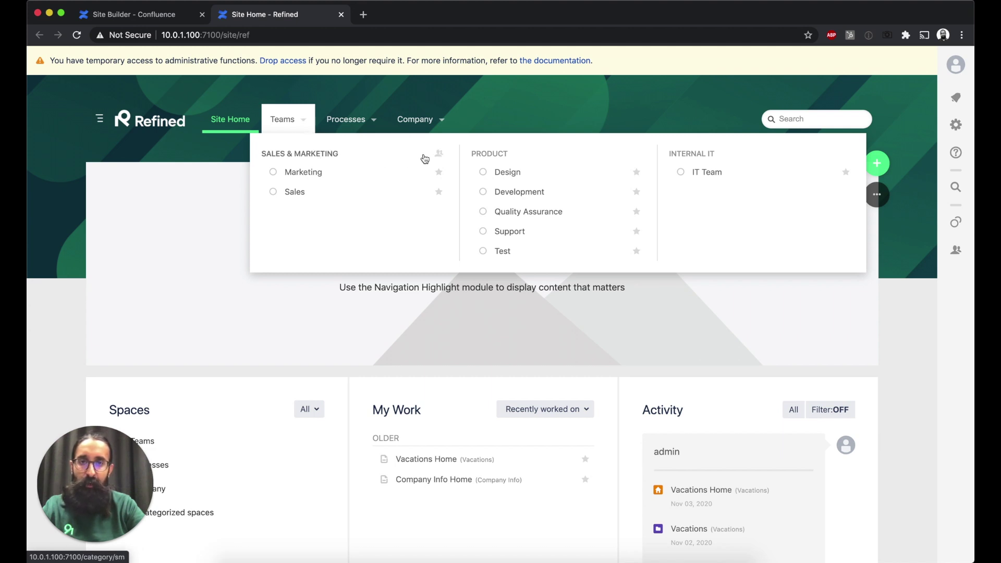
click(165, 15)
scroll(276, 229, down, 3)
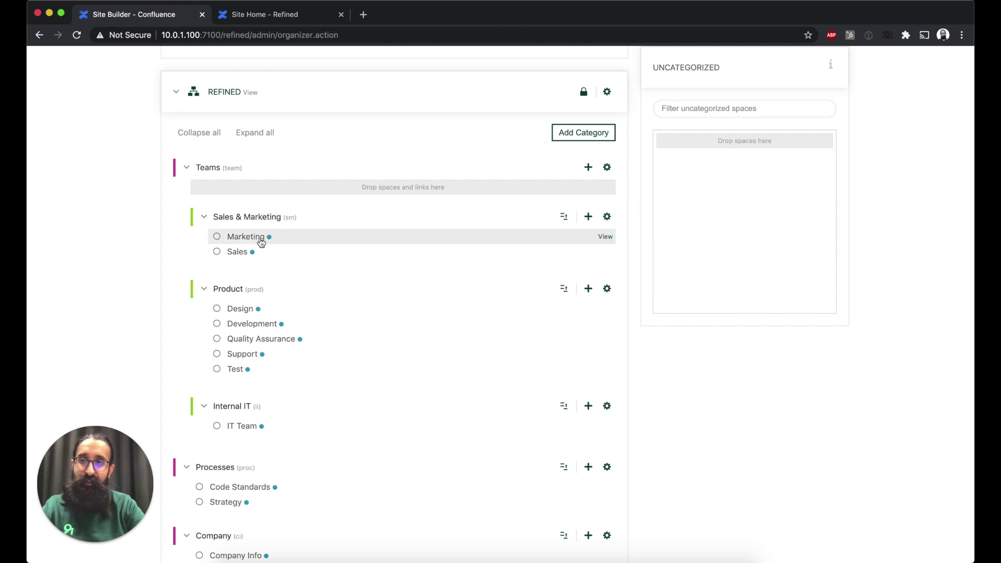
click(305, 20)
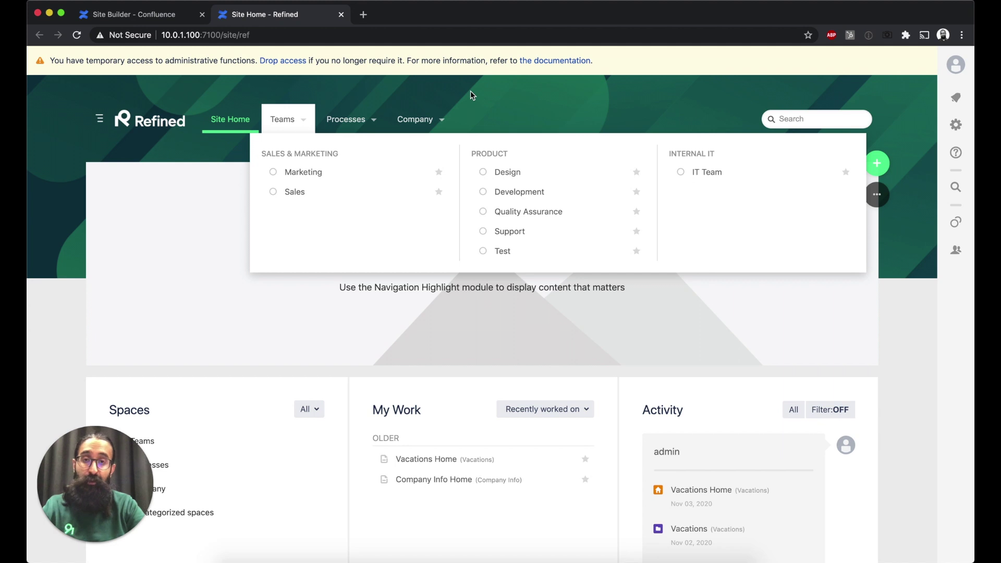
click(174, 20)
click(264, 17)
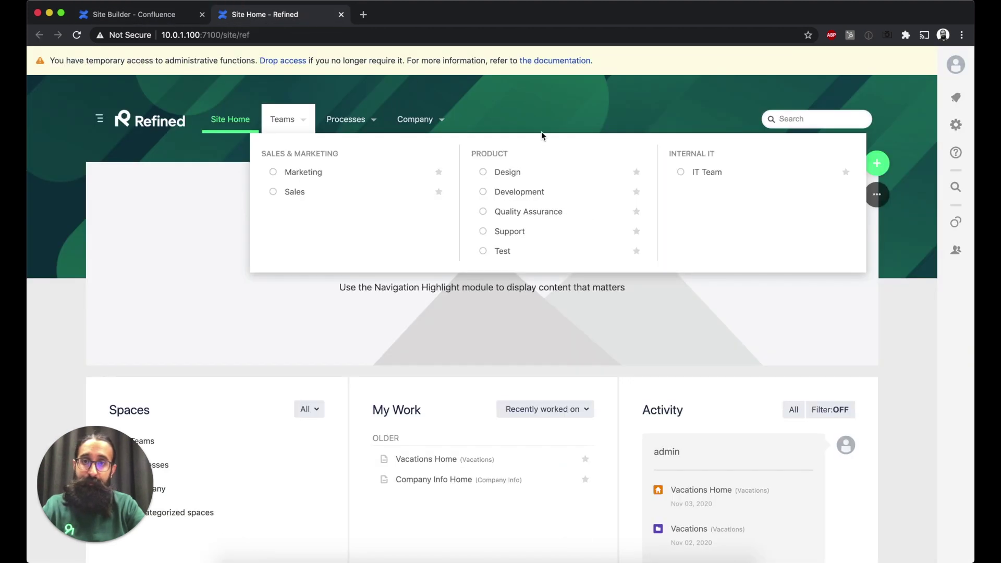
click(162, 19)
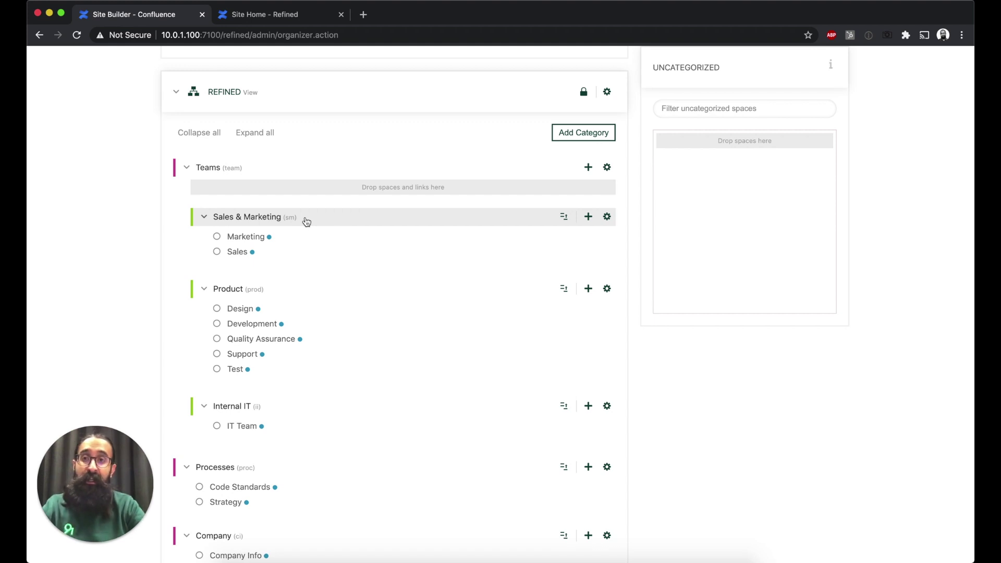
click(278, 19)
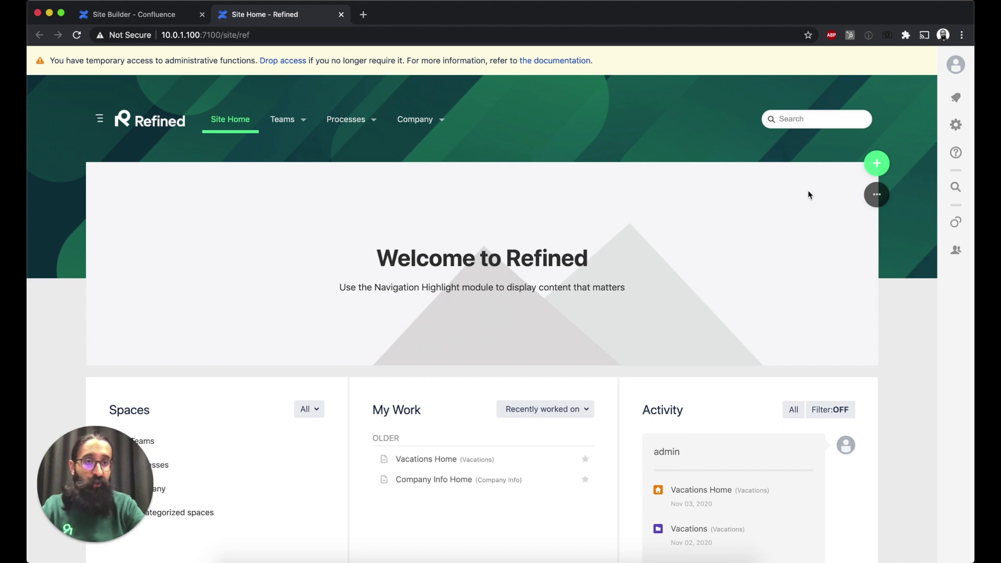
Put the site home in edit mode and insert an empty row below Navigation Highlight.
click(877, 196)
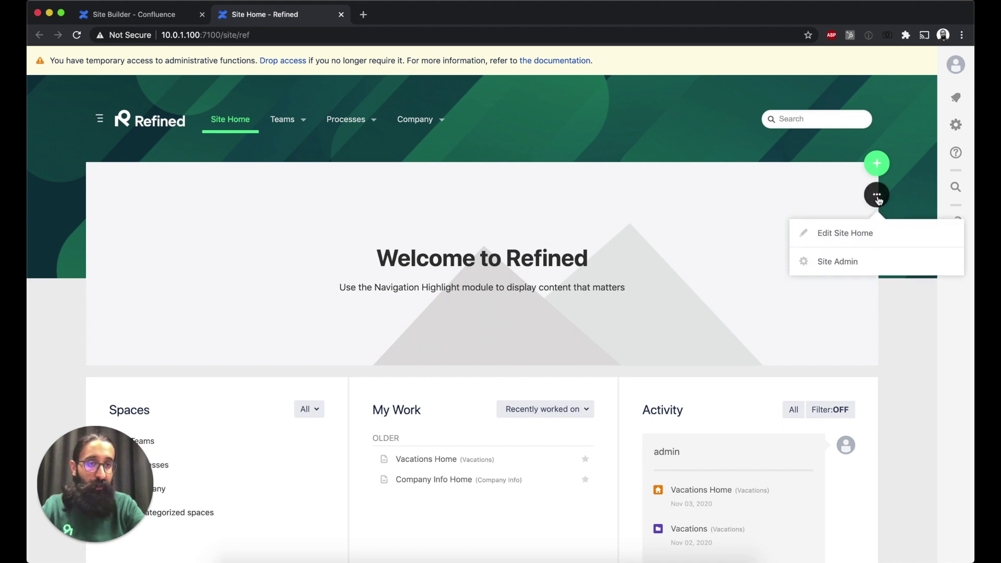
click(866, 235)
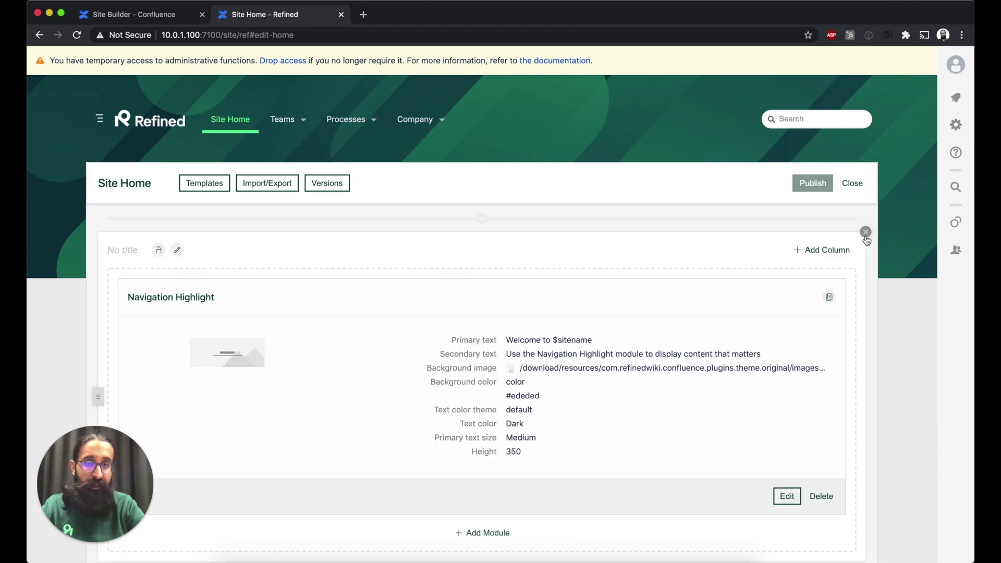
scroll(828, 296, down, 5)
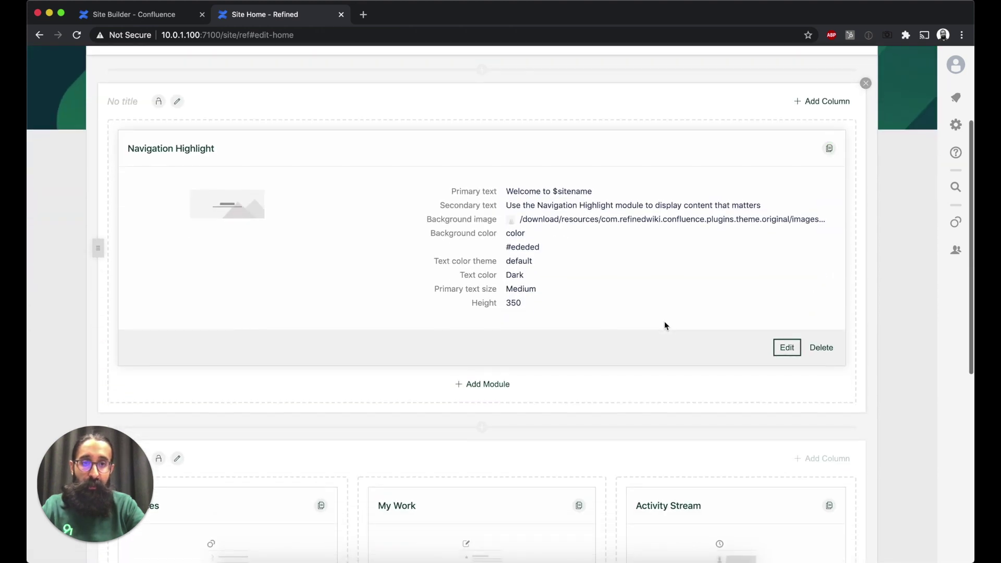
scroll(561, 292, down, 1)
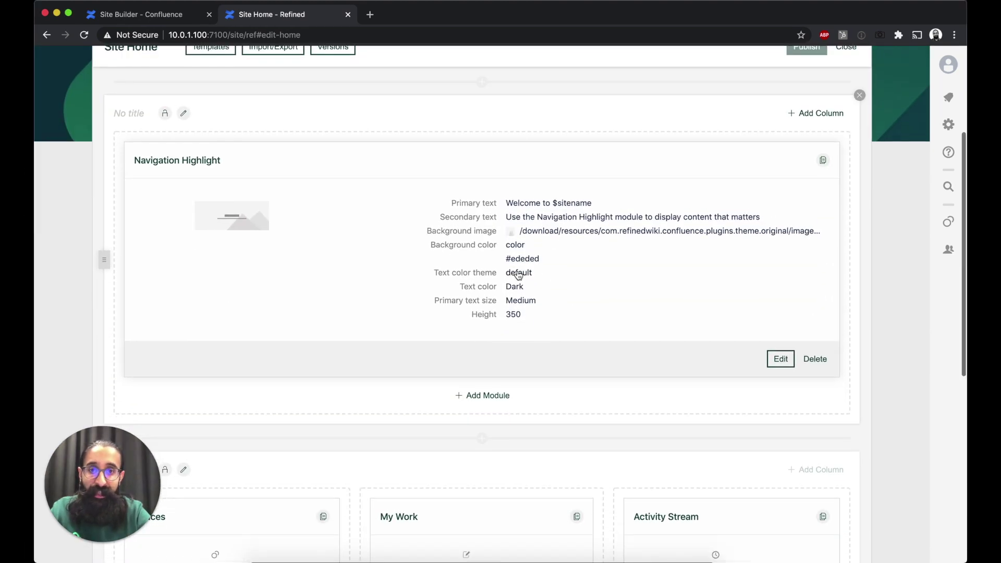
click(482, 438)
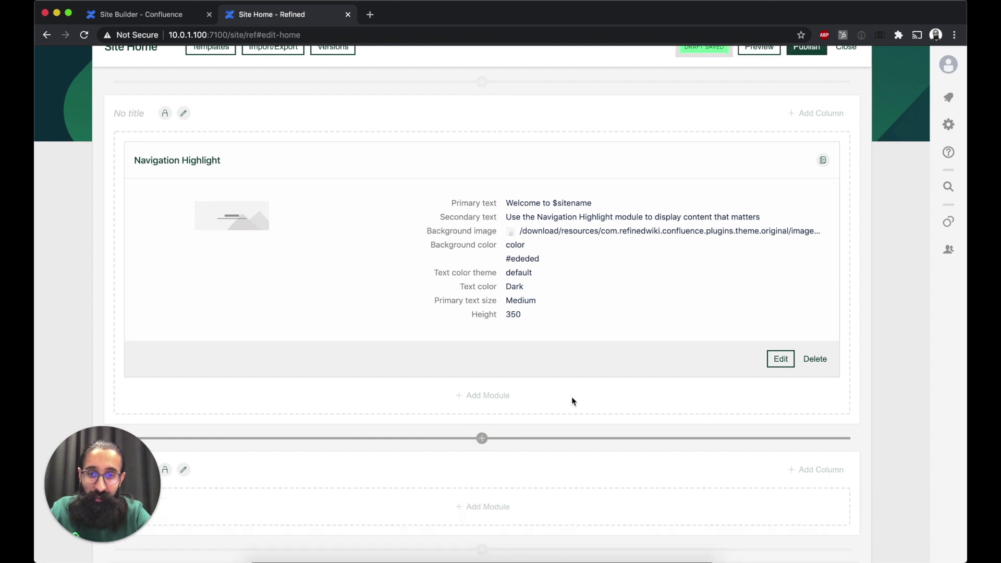
Scroll to the new empty row and bring up its Add Module dialog.
scroll(587, 398, down, 3)
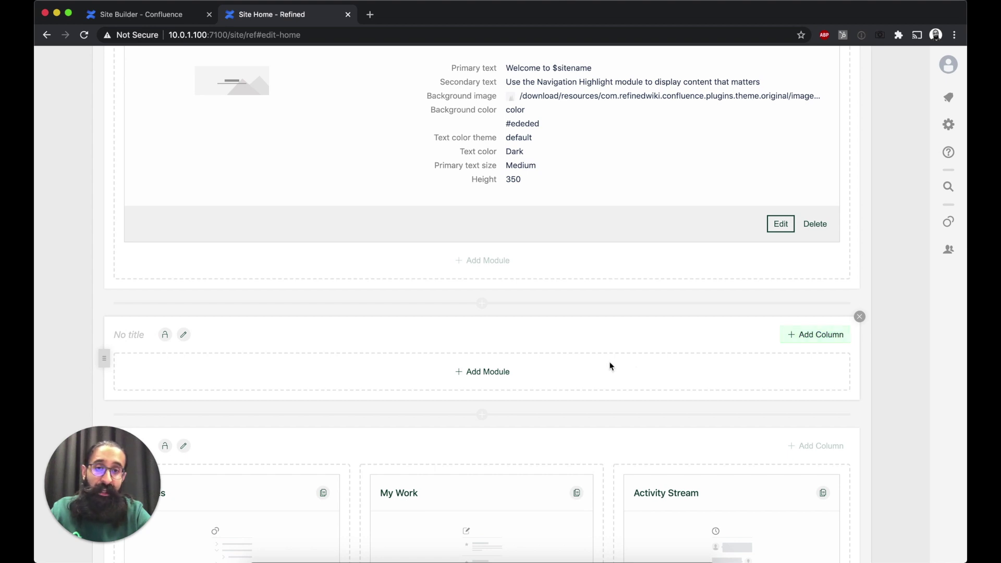
scroll(610, 364, down, 3)
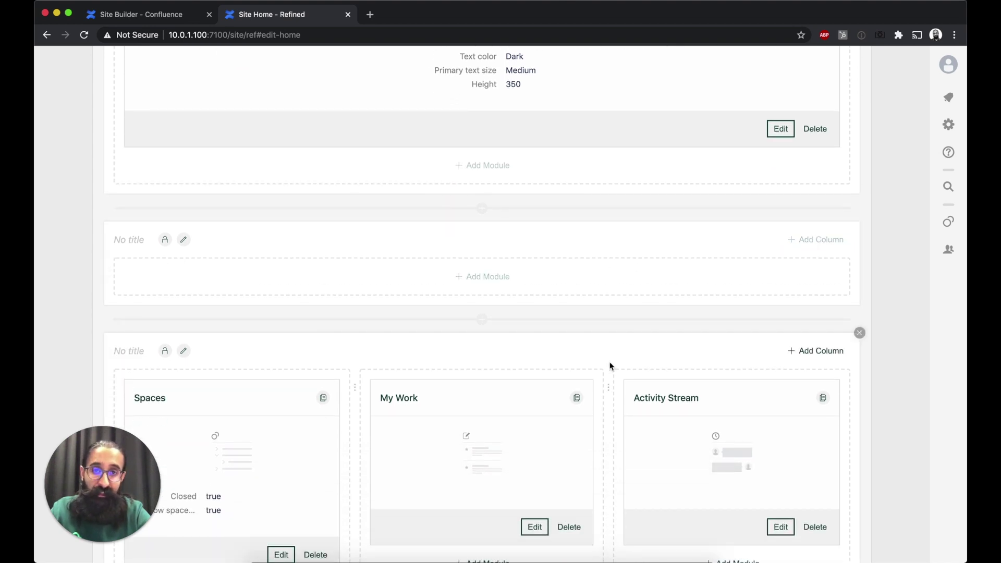
scroll(610, 364, down, 1)
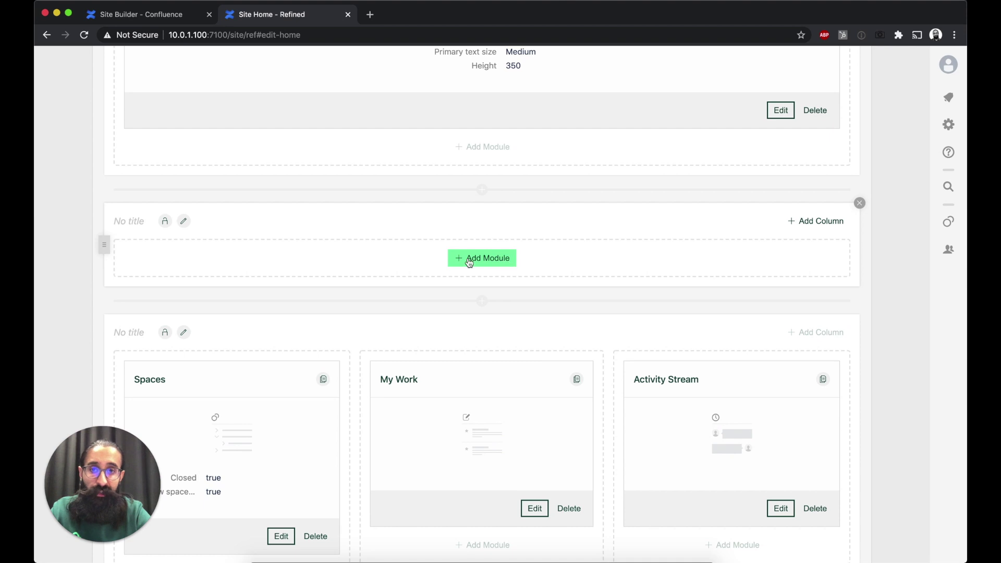
click(477, 263)
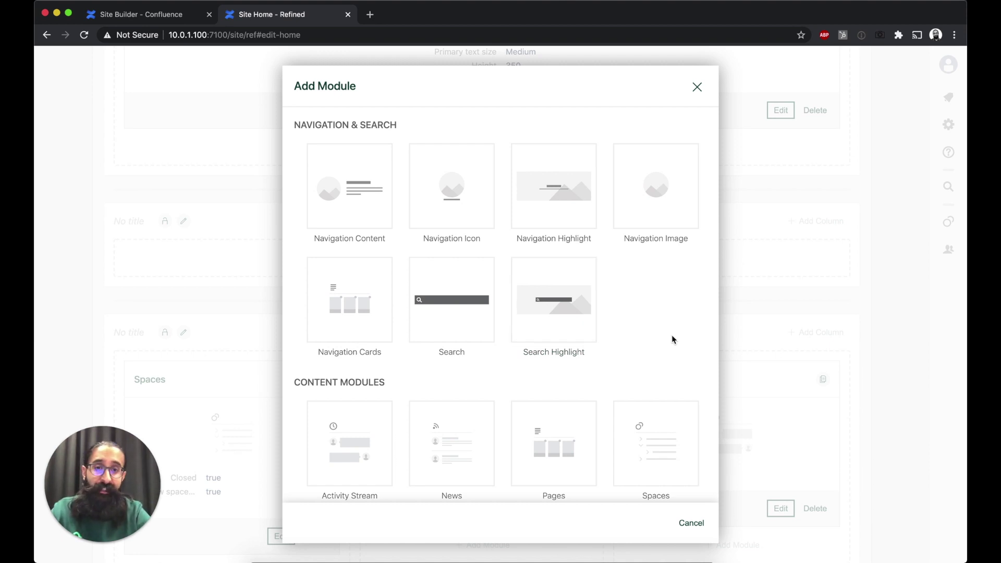
Insert and save a Search Highlight module in the new row, then start adding another module.
click(551, 302)
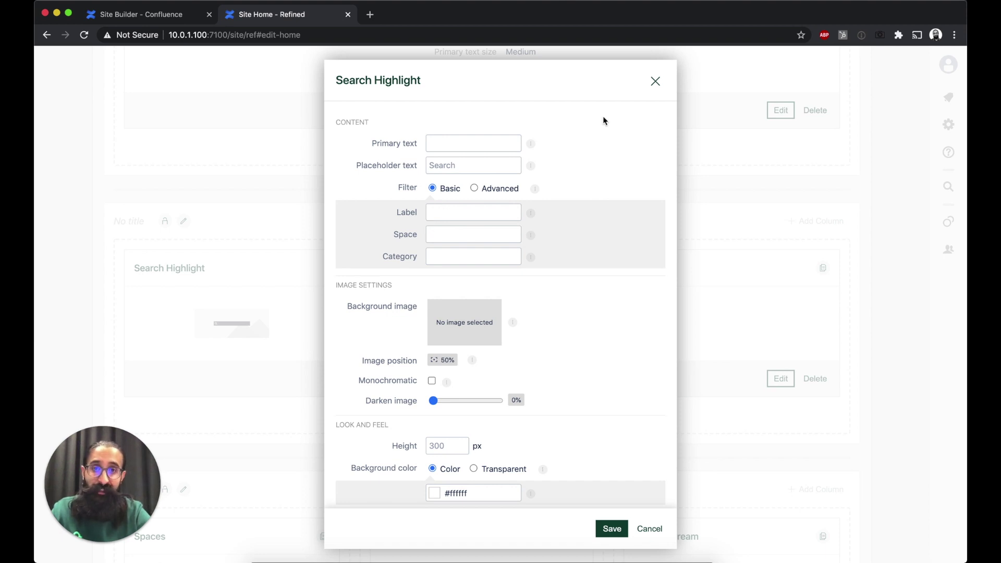
click(656, 84)
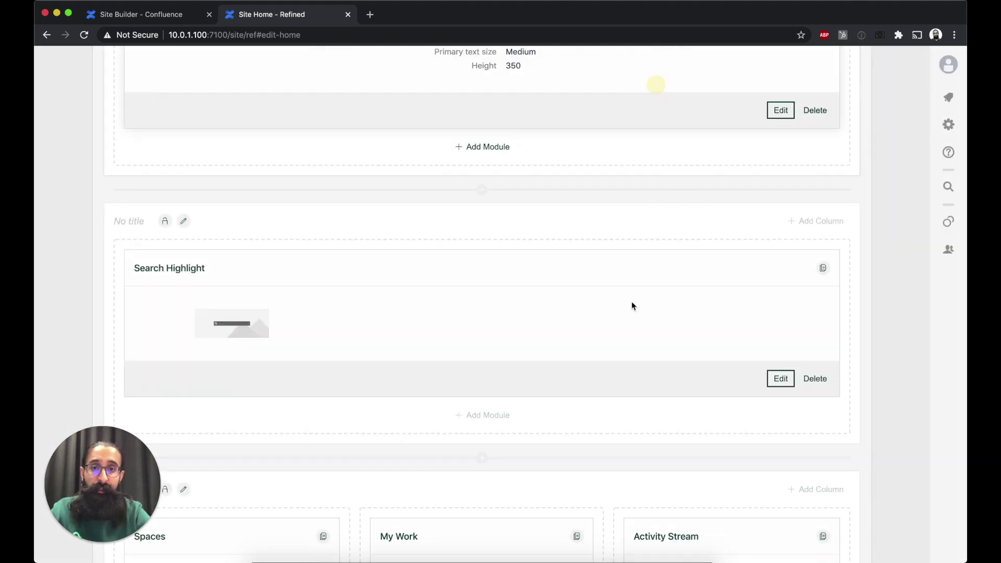
click(484, 417)
Add a News module with default settings to the row and delete the Search Highlight module.
scroll(507, 301, down, 5)
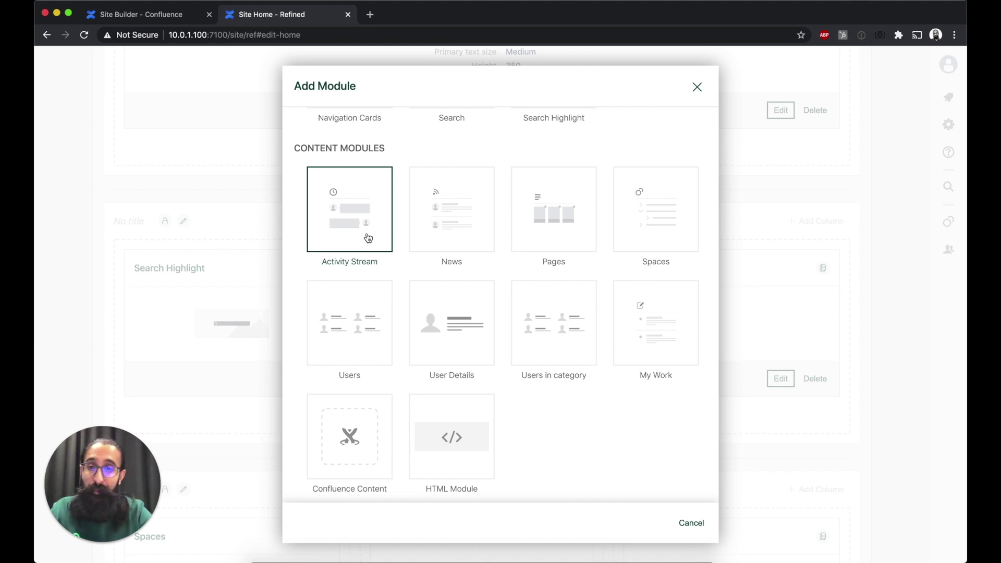
click(436, 210)
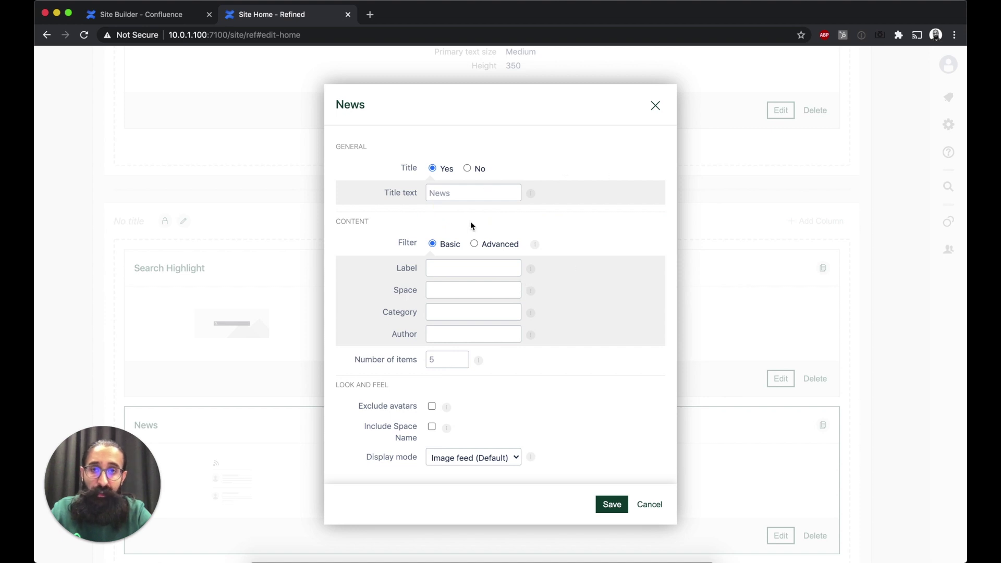
click(611, 504)
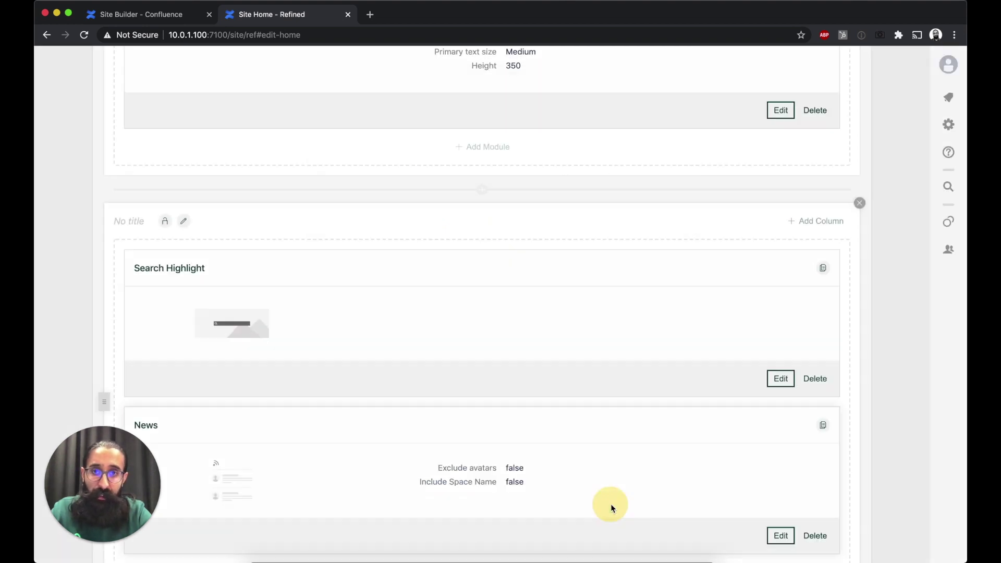
scroll(730, 364, down, 3)
click(819, 311)
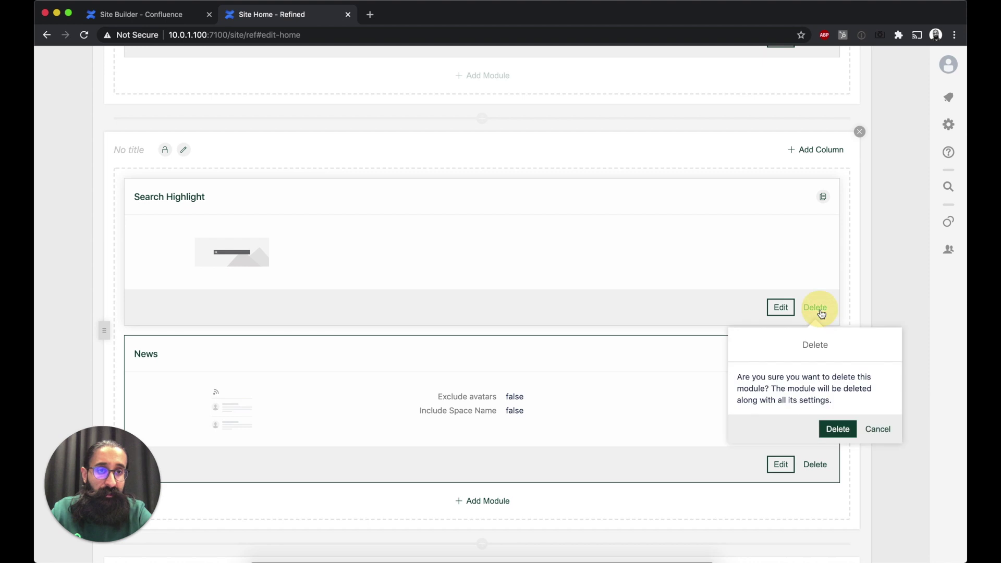
click(837, 429)
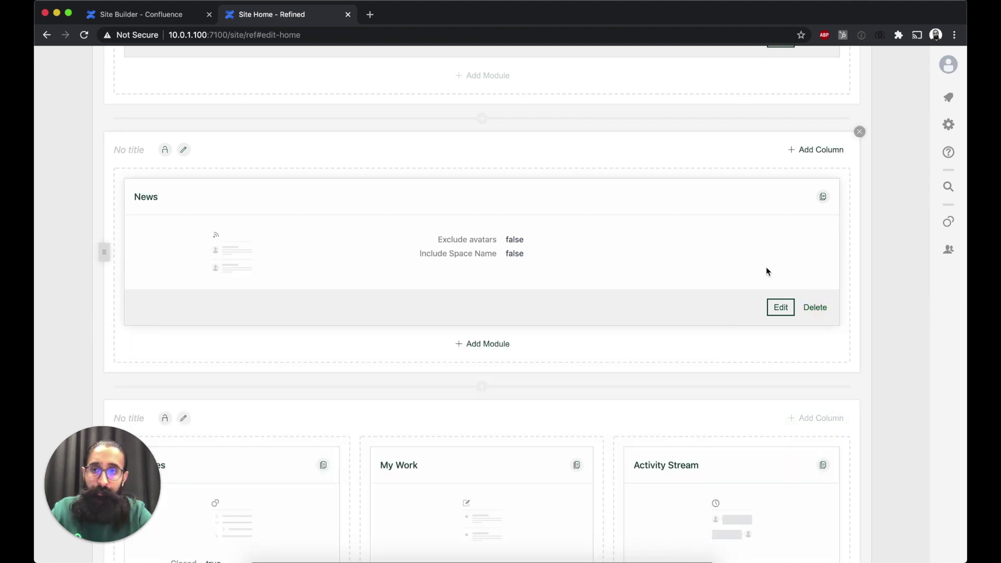
Change the News module's display mode to Slideshow.
click(780, 307)
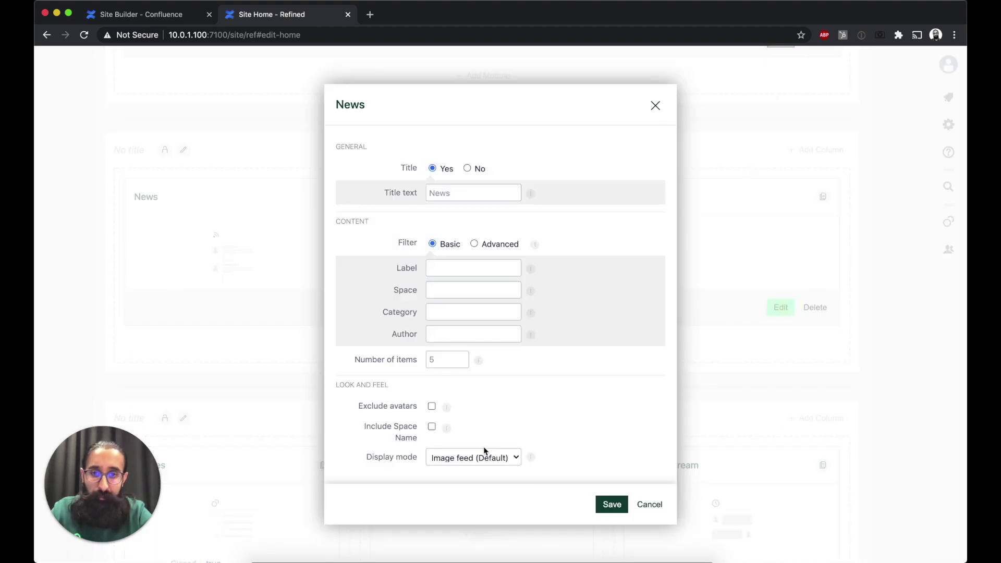
click(484, 456)
click(459, 489)
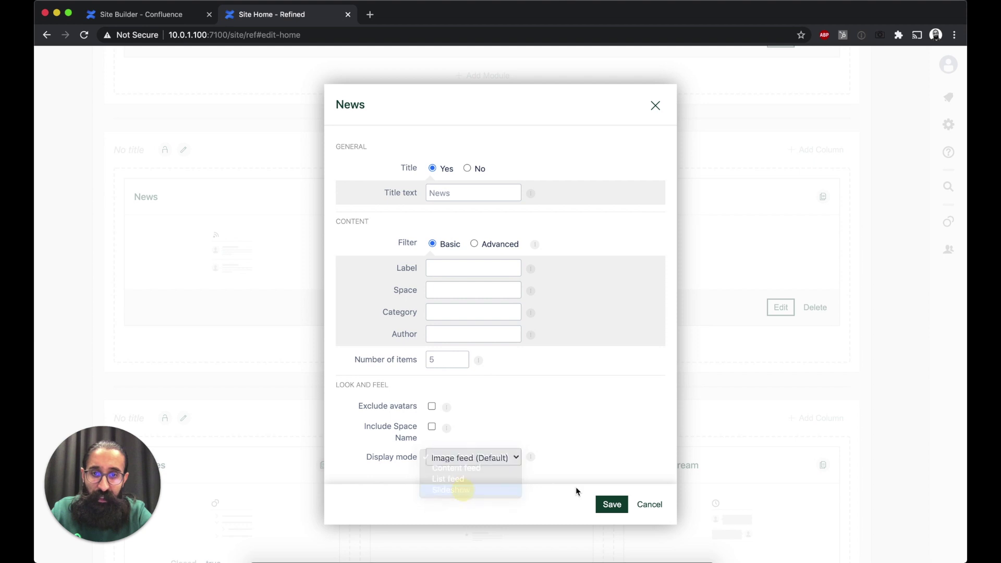
click(612, 504)
Save the updated Site Home layout draft.
scroll(615, 503, up, 10)
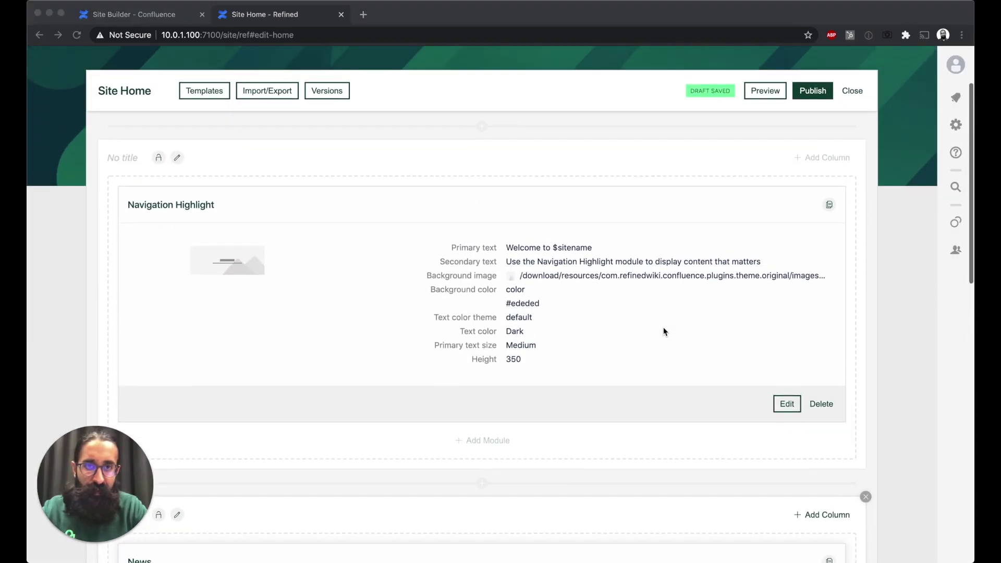
scroll(663, 327, up, 3)
click(815, 186)
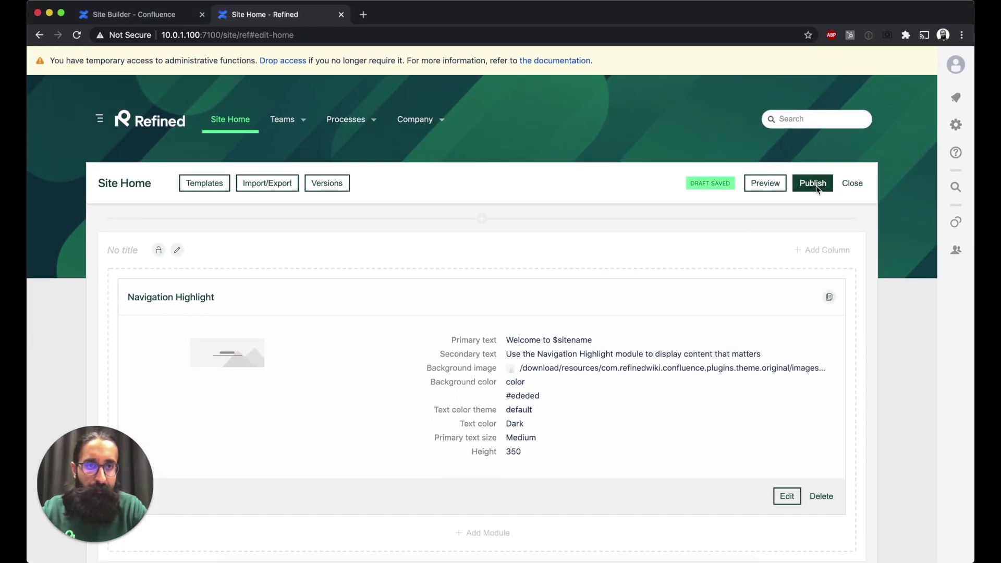
click(815, 186)
Scroll the published home page to view the News slideshow below the welcome banner.
scroll(580, 228, down, 5)
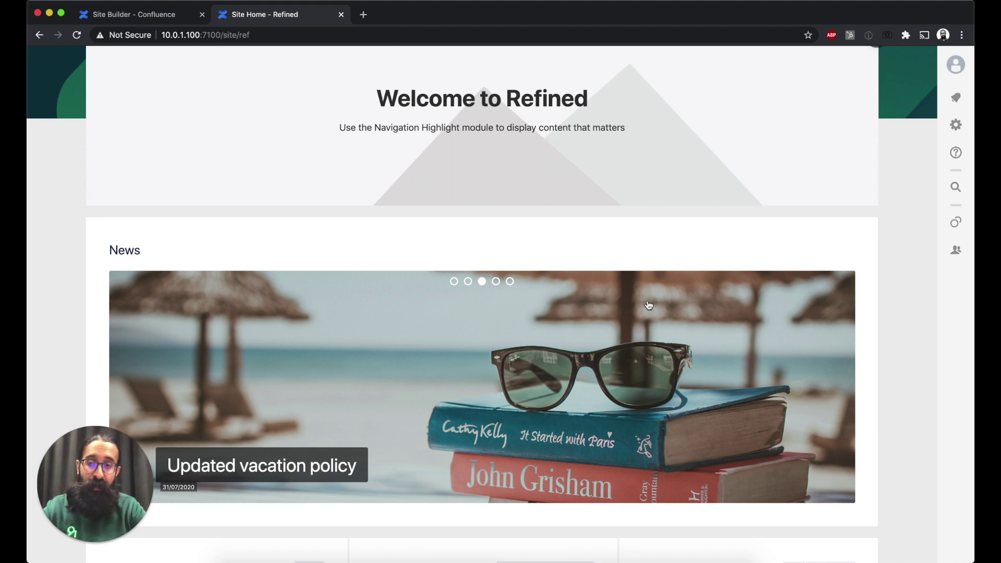
scroll(704, 257, up, 3)
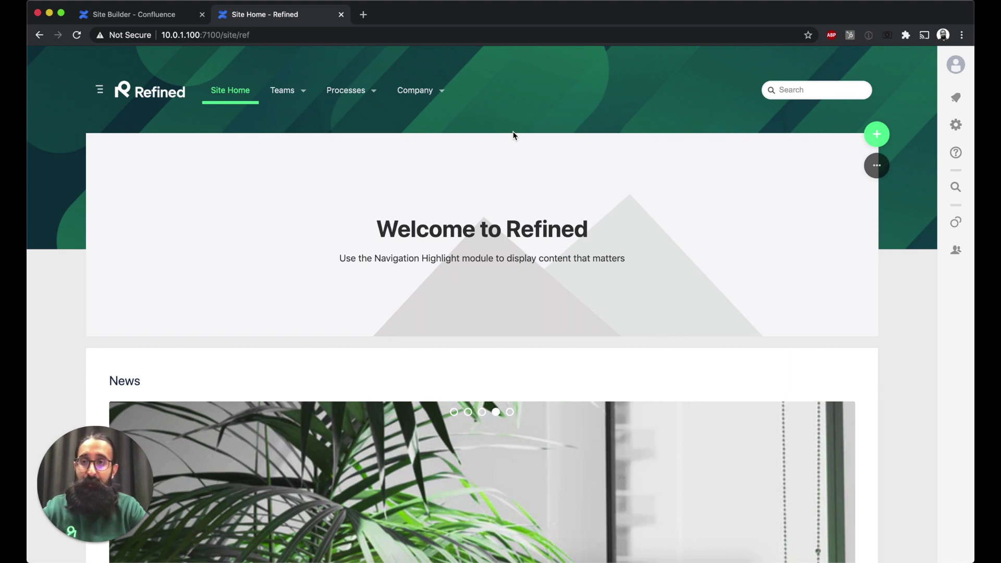
Open the Sales & Marketing category home from the Teams menu, then list the Company spaces.
click(287, 96)
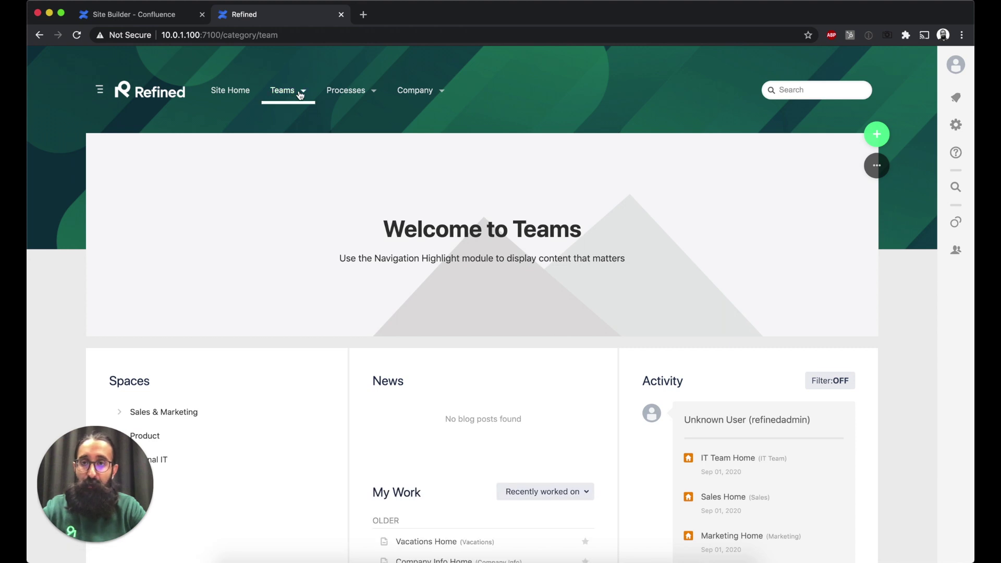
mouse_move(302, 94)
click(309, 126)
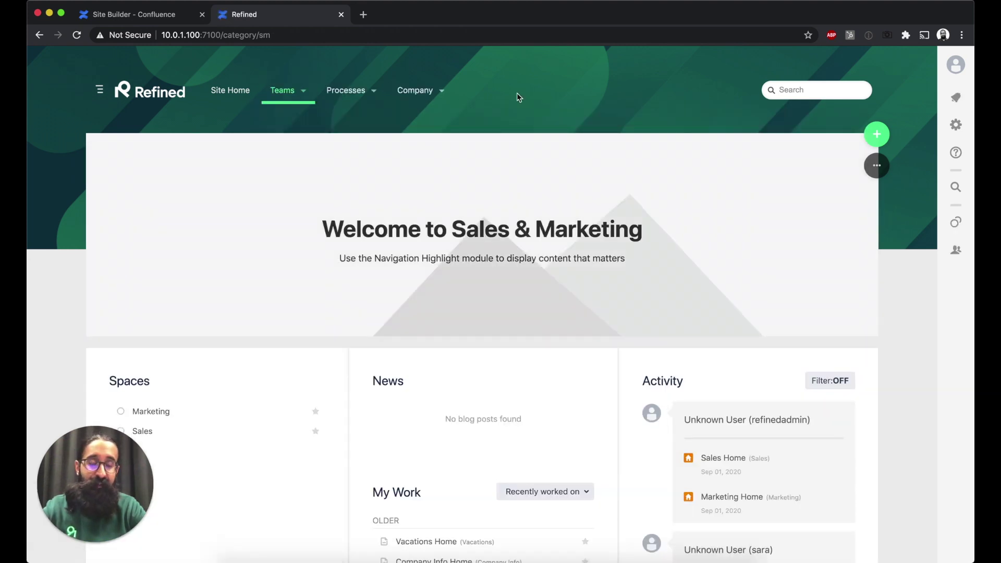
click(867, 166)
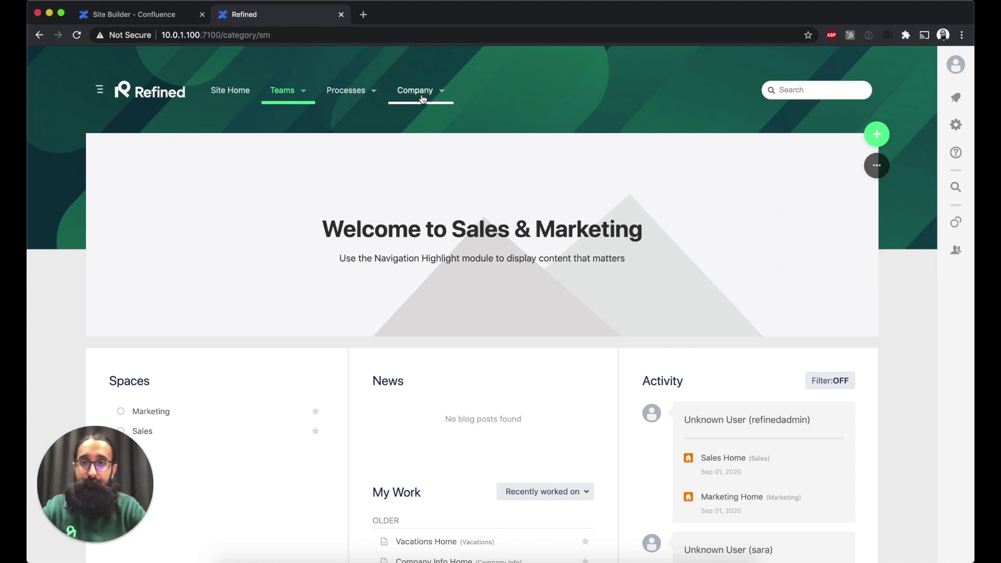
click(444, 95)
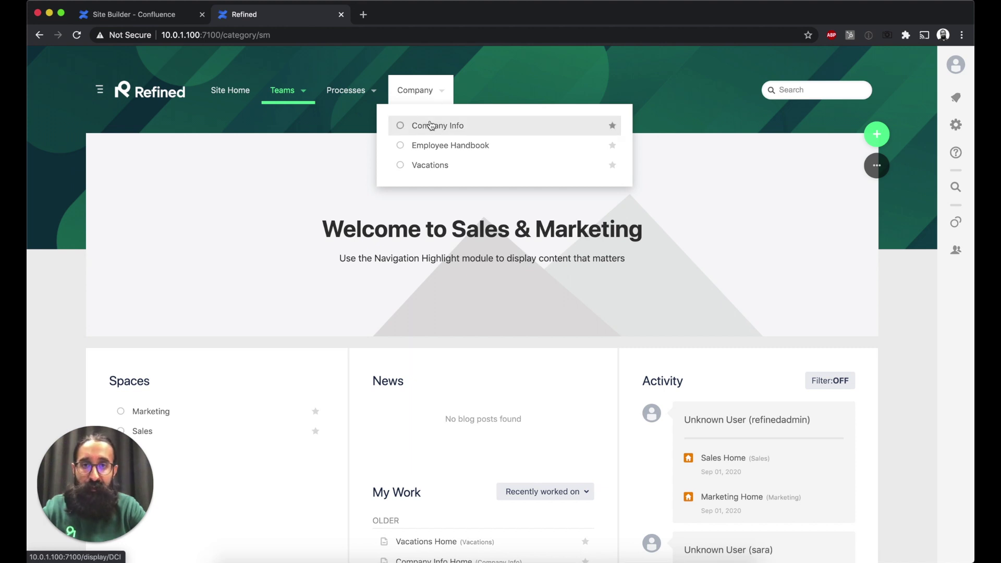
Open and look over the Company Info space home.
click(455, 131)
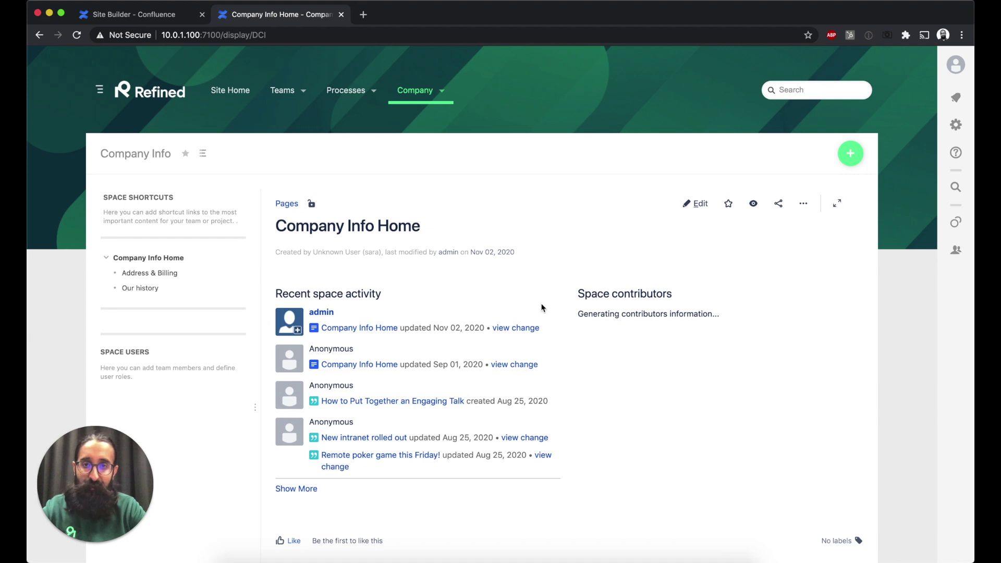
scroll(605, 383, down, 2)
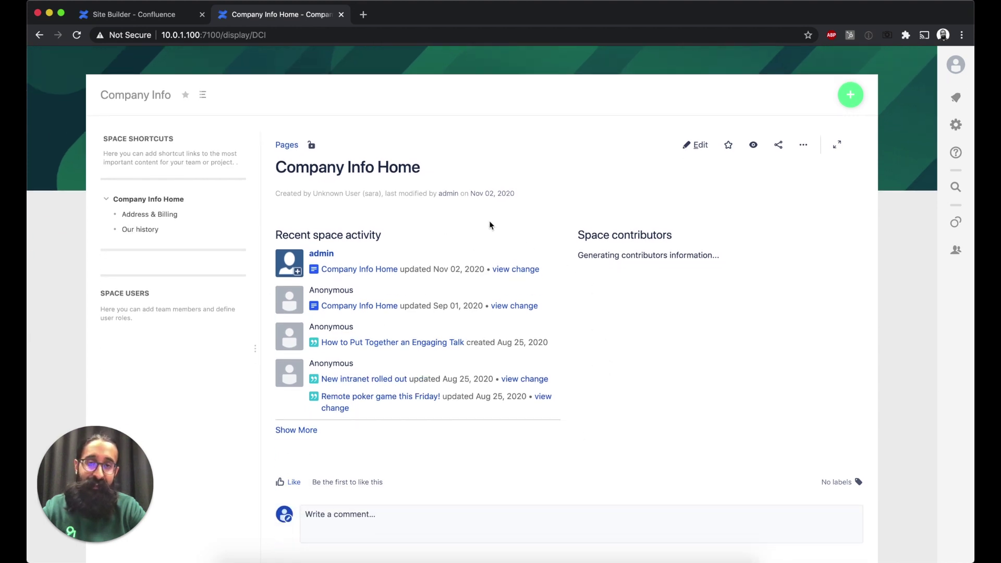
scroll(559, 195, up, 2)
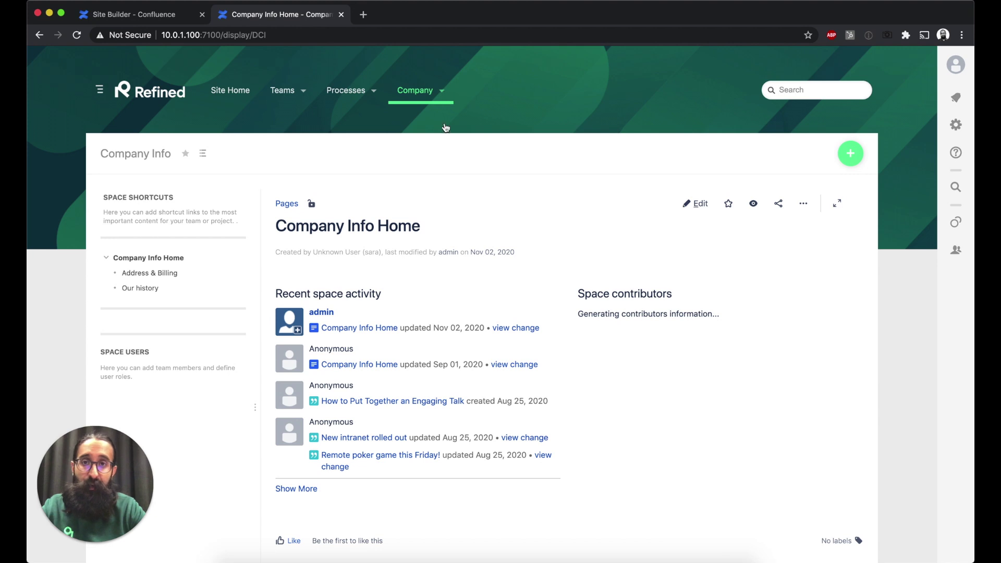
Open the Vacations space from the Company menu and start editing Vacations Home.
click(428, 91)
click(461, 169)
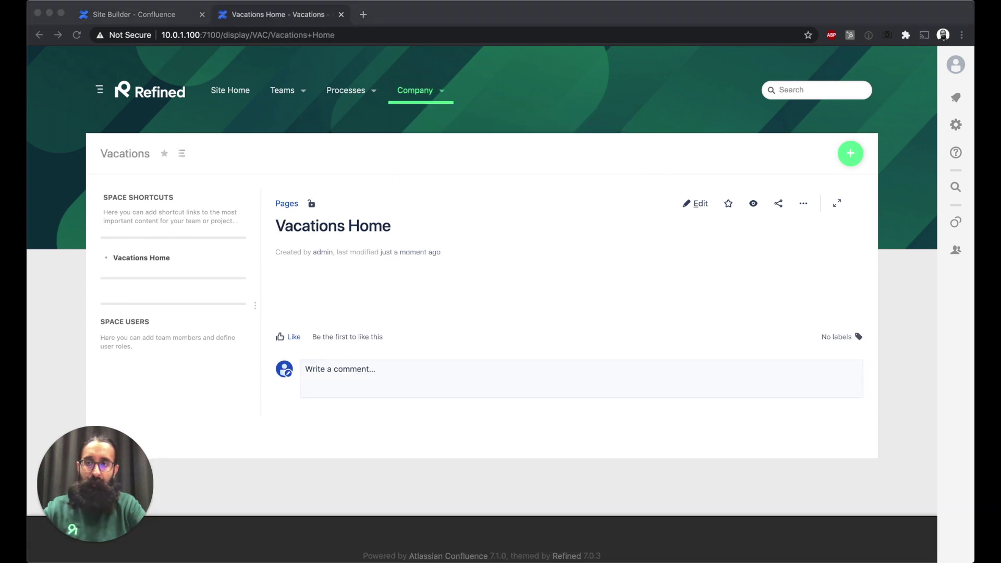
click(488, 130)
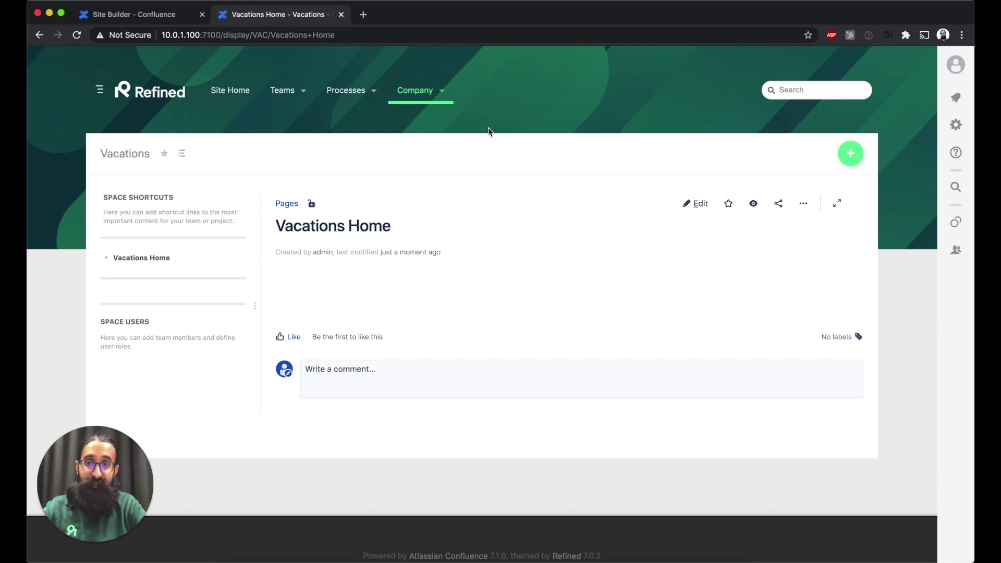
click(698, 207)
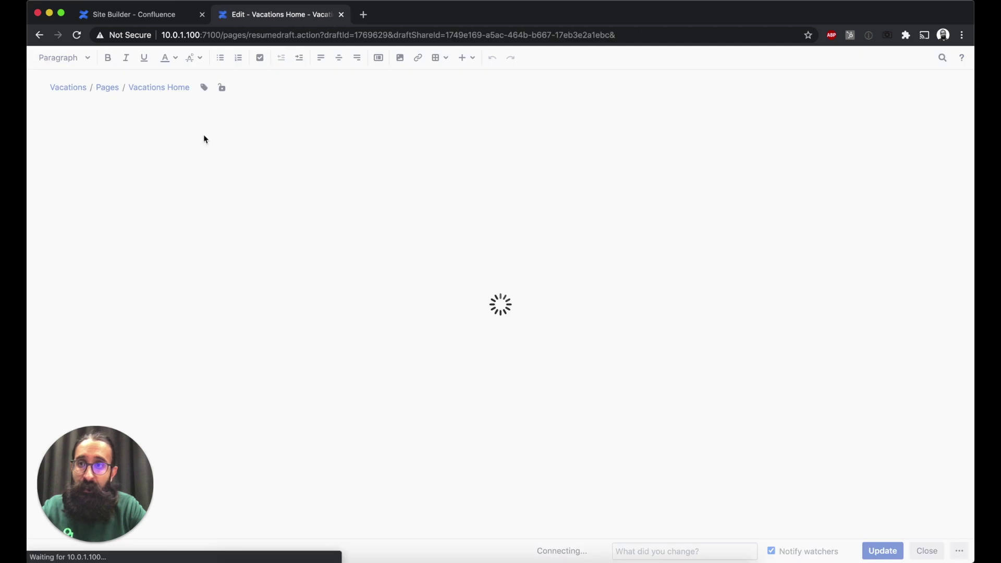
Insert a Content Layout Macro via '{ conte' at the top of Vacations Home and publish it.
click(160, 149)
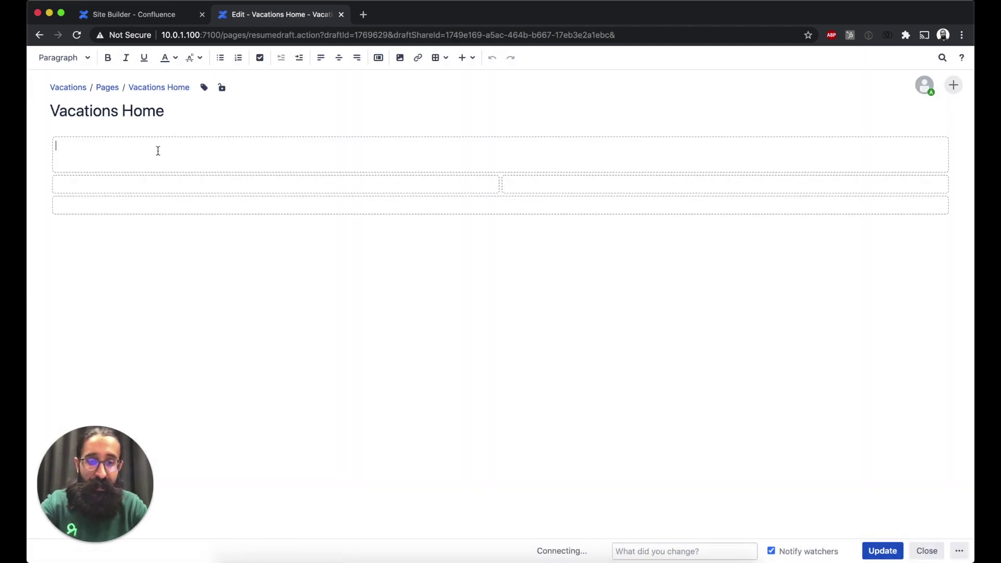
text({ co)
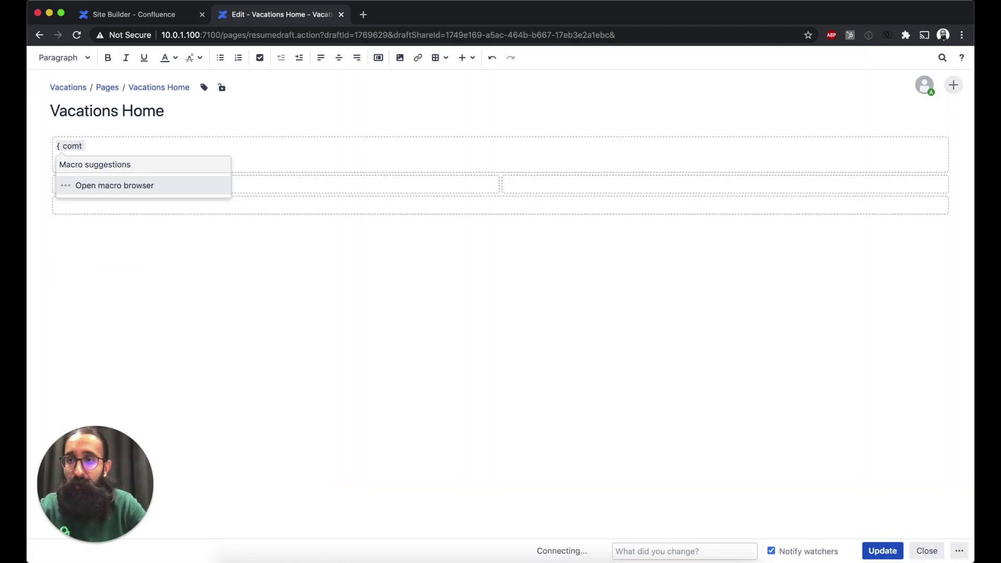
text(nte)
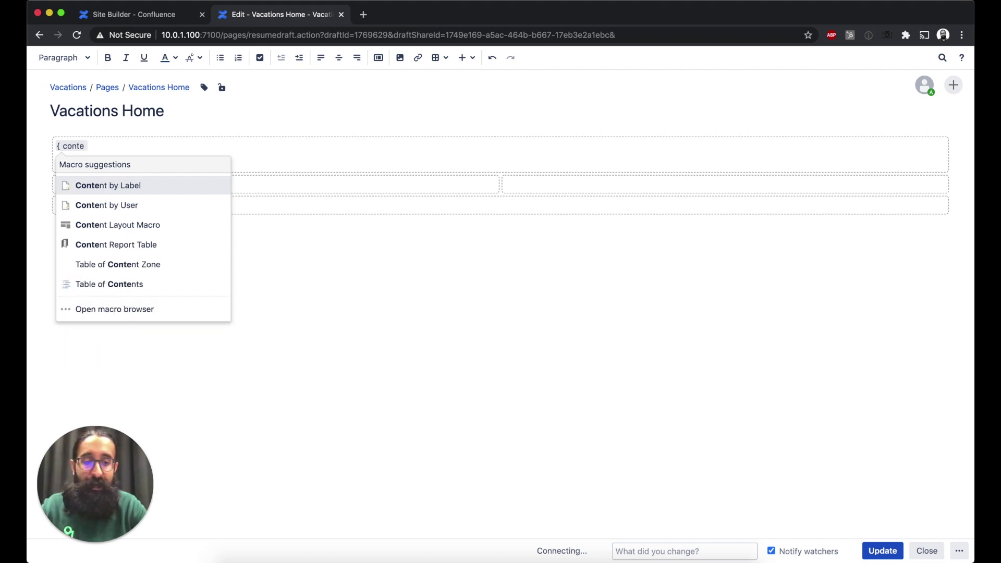
key(Down)
key(Down)
key(Return)
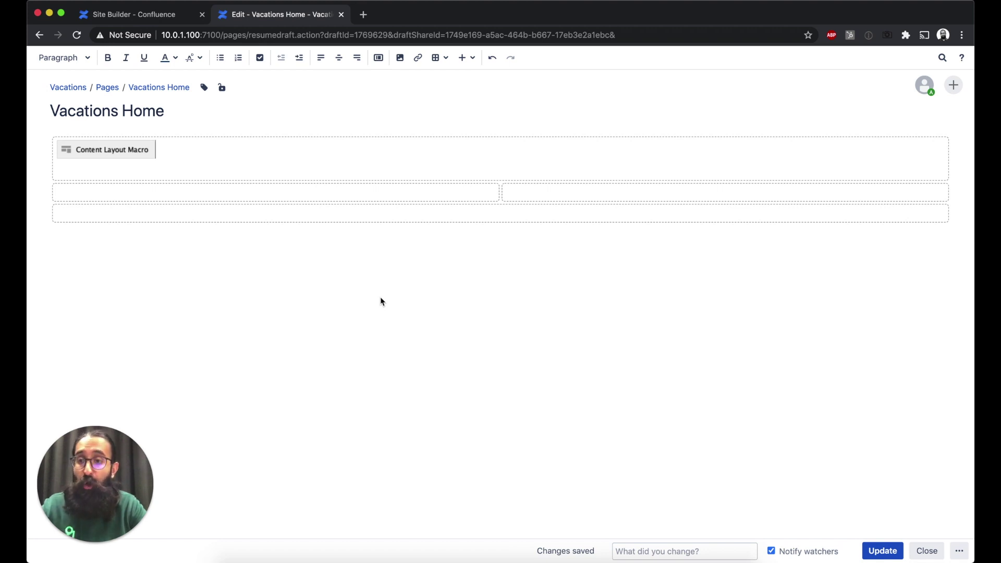
click(882, 550)
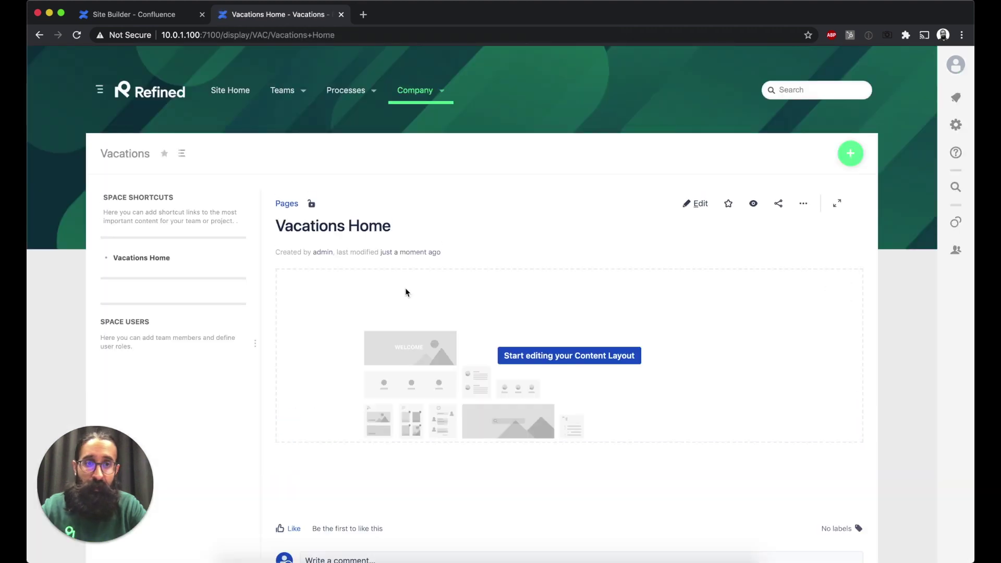
Start editing the content layout and add a new row split into two columns.
scroll(584, 232, down, 2)
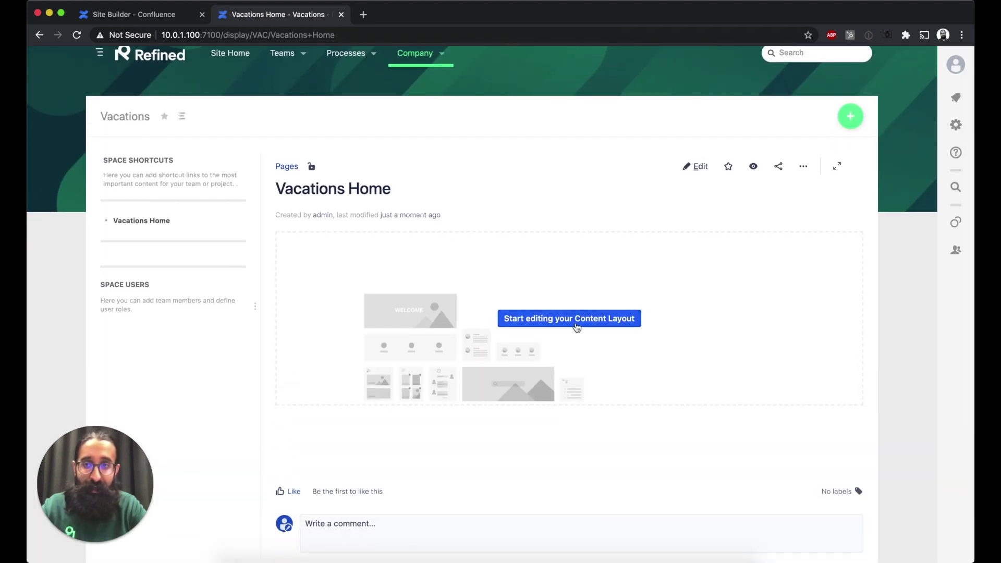
click(553, 321)
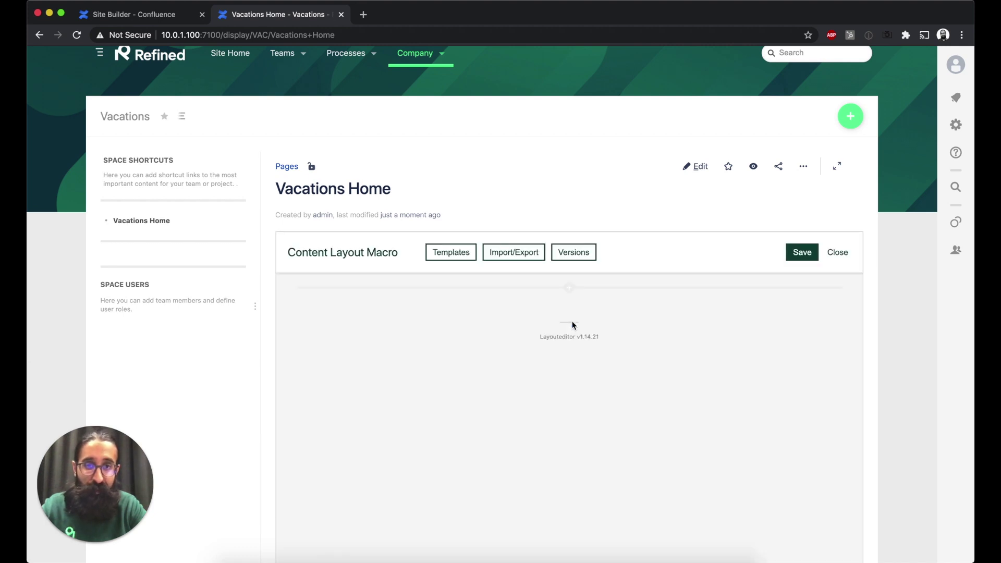
scroll(646, 261, down, 1)
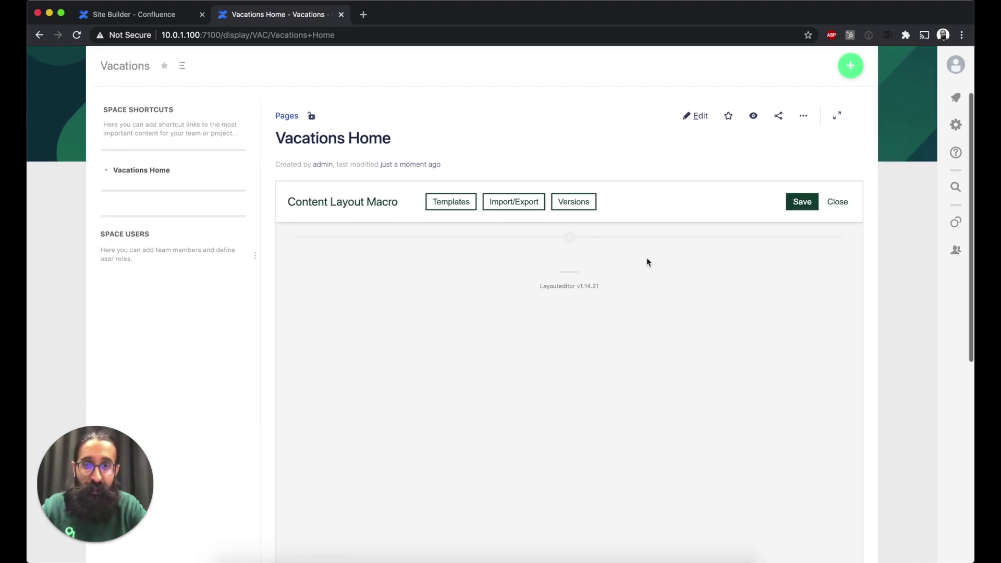
click(569, 236)
click(792, 268)
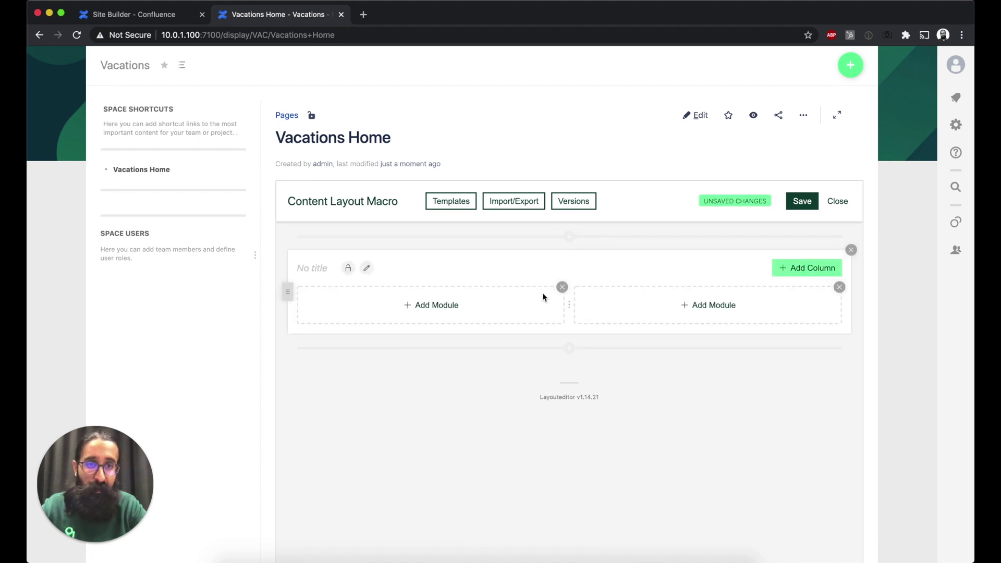
Put a Search Highlight module in the left column and News in the right, then save.
click(432, 305)
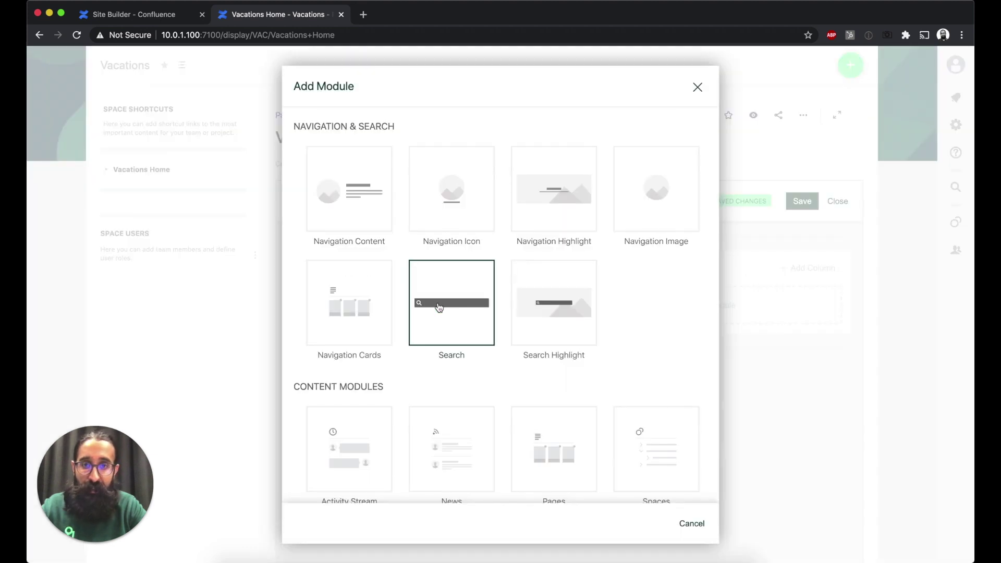
click(539, 324)
click(610, 529)
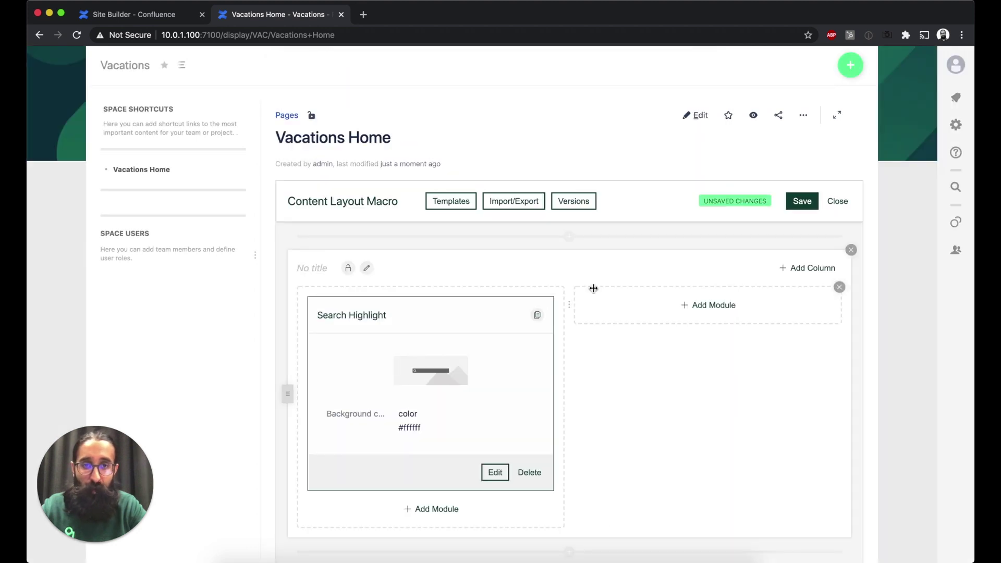
click(708, 305)
scroll(433, 369, down, 5)
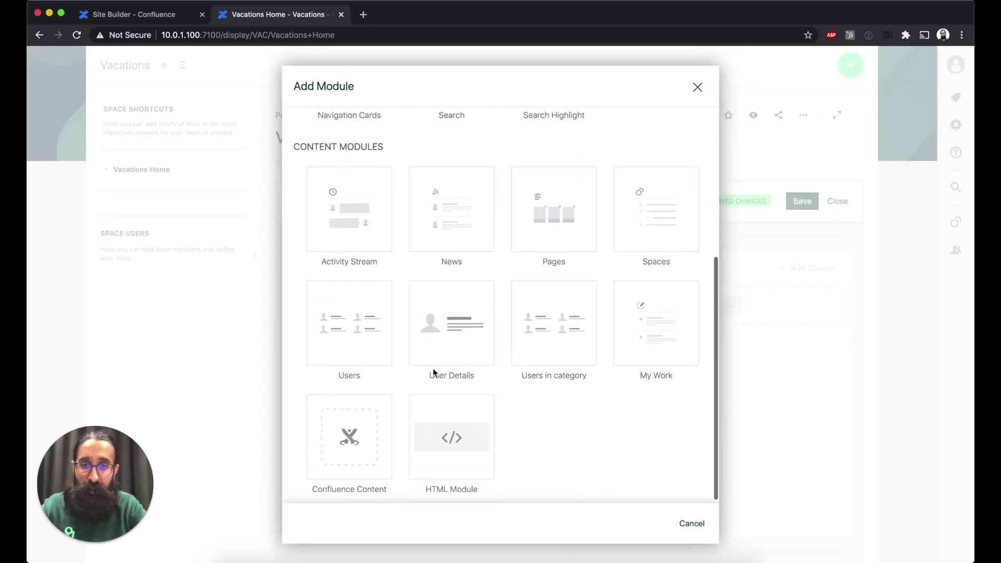
click(441, 212)
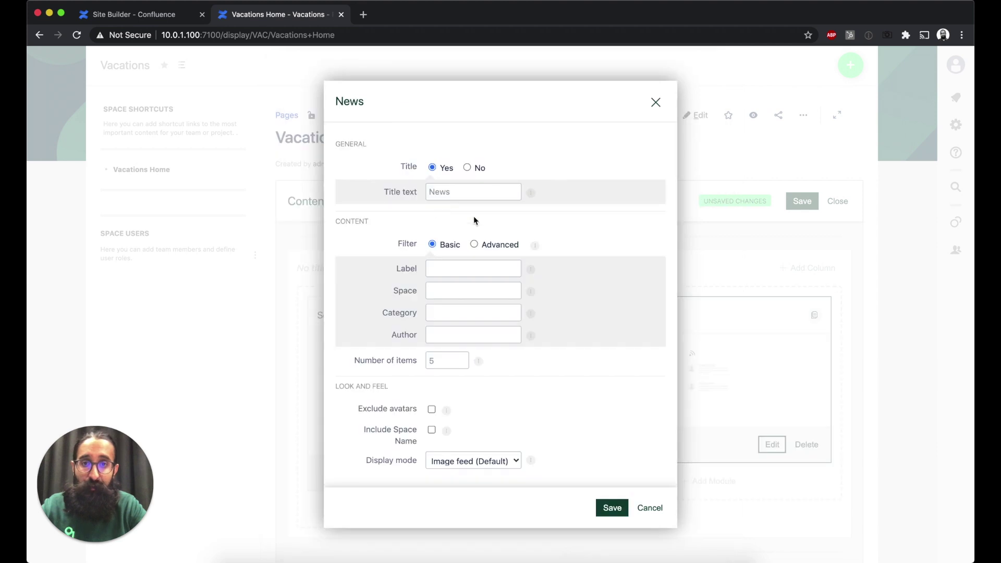
click(608, 508)
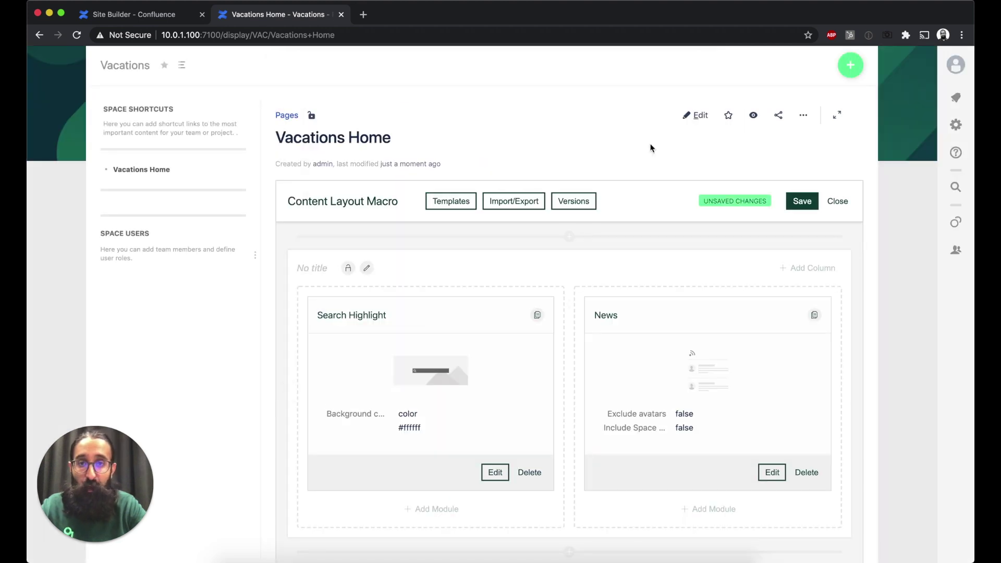
scroll(655, 137, up, 5)
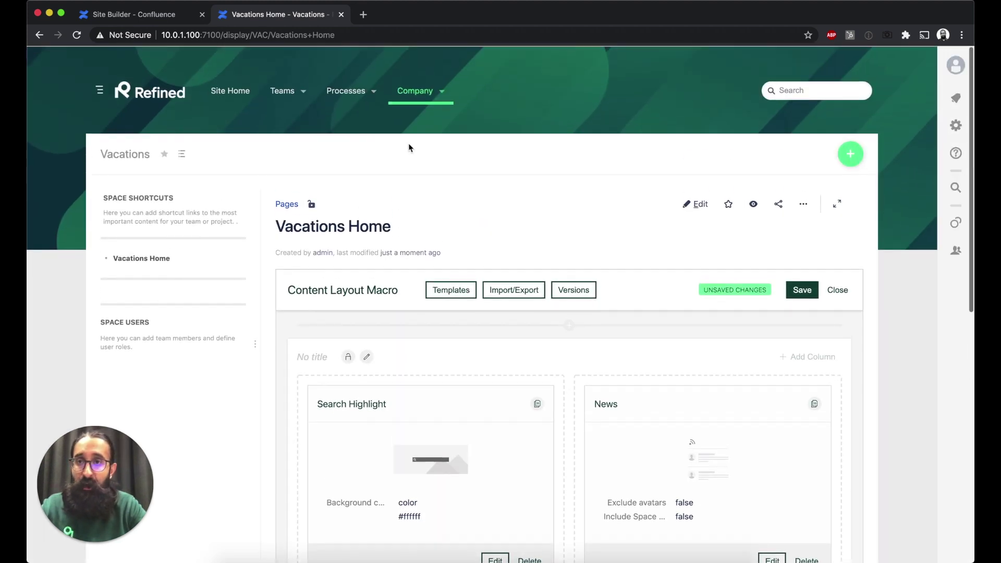
click(801, 289)
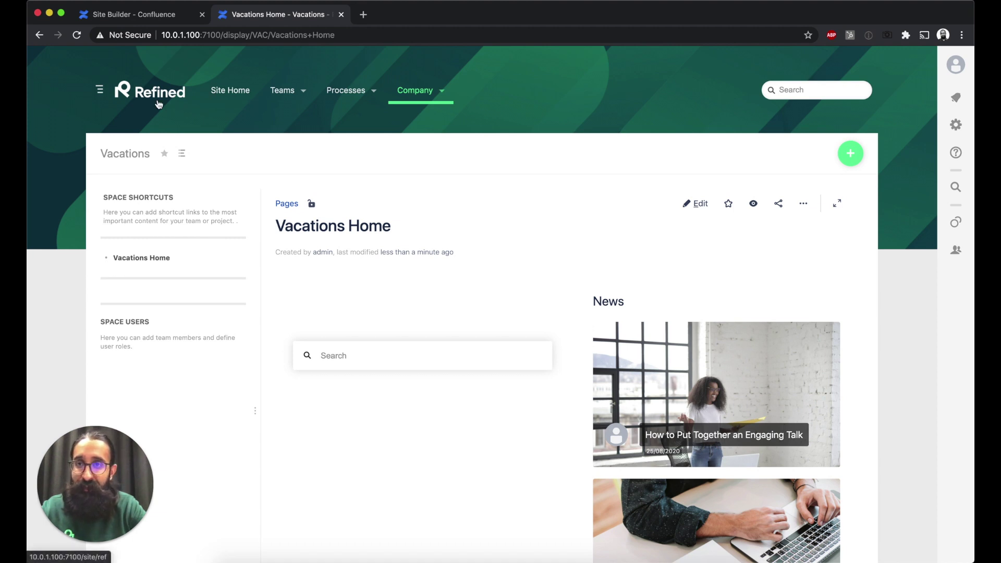
Scroll Vacations Home to review the search box beside News articles like 'How to Put Together an Engaging Talk'.
scroll(627, 257, down, 2)
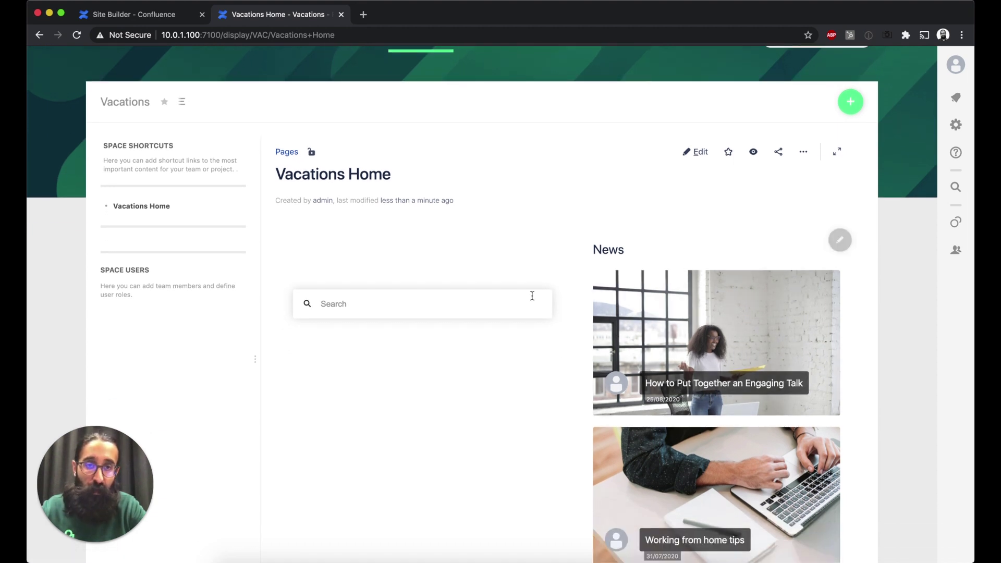
scroll(560, 163, up, 2)
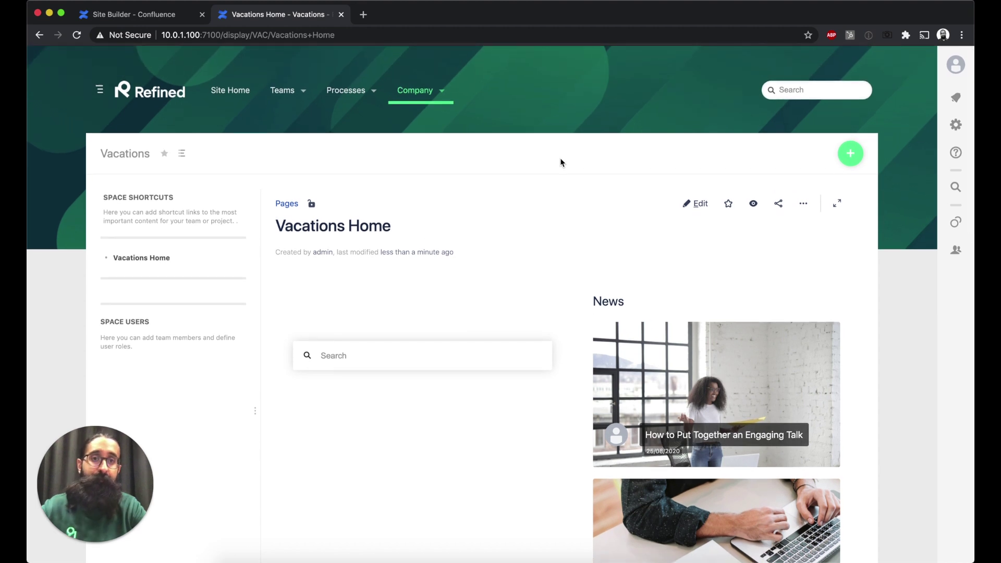